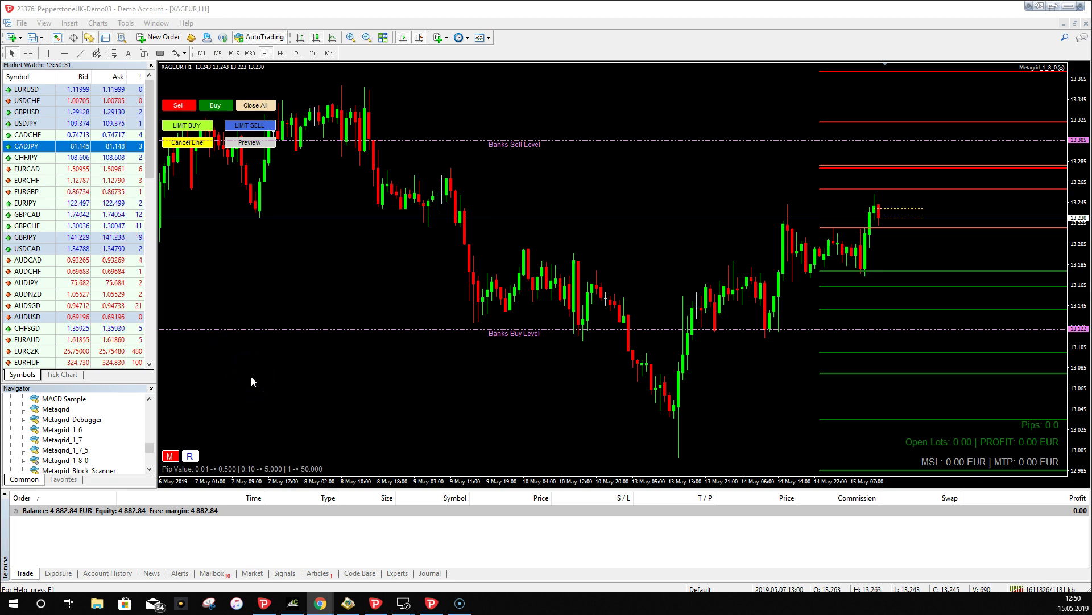
click(229, 369)
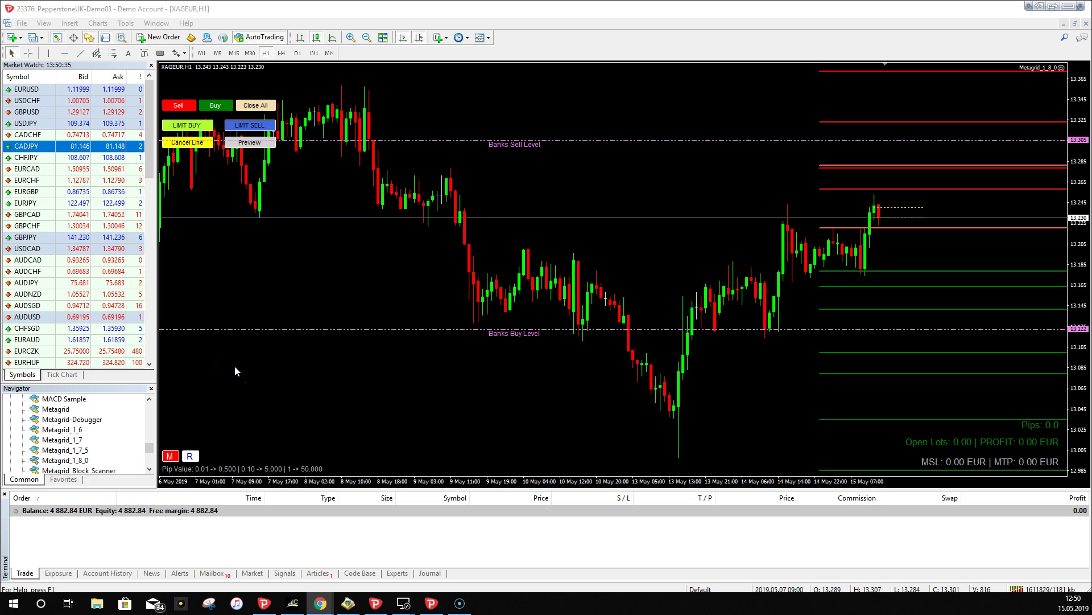
drag(944, 30, 927, 74)
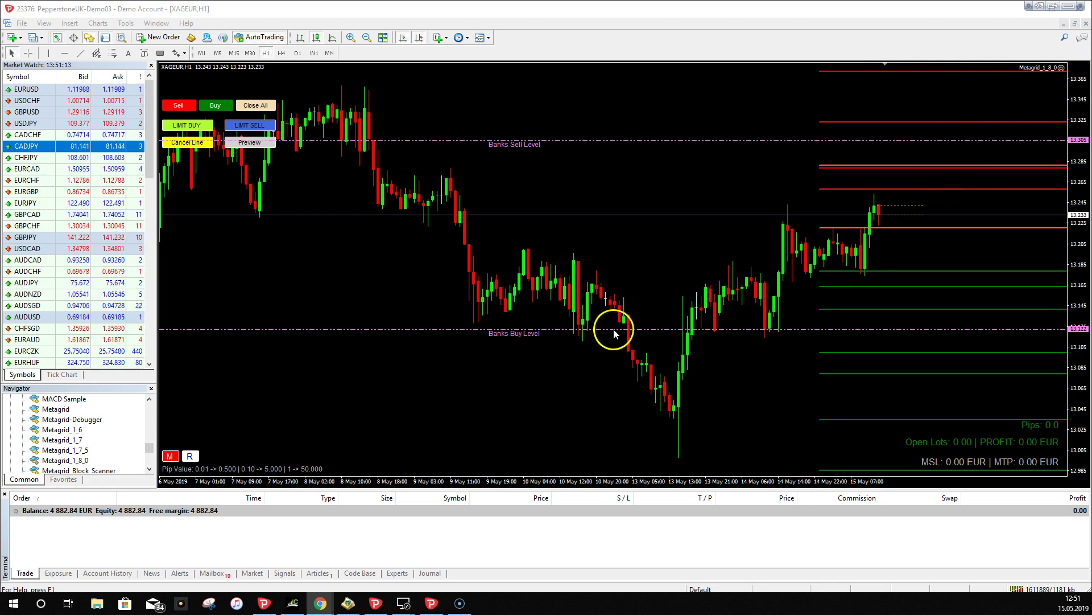
- Open the Metagrid settings and place a pending limit sell entry line on the red resistance level at about 13.258
click(170, 456)
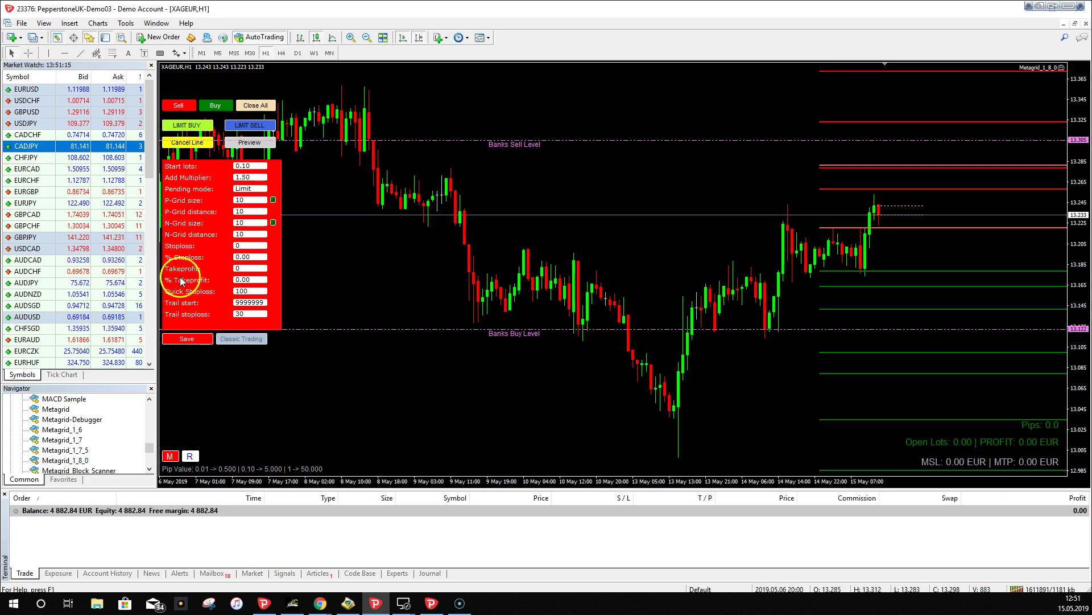
click(250, 126)
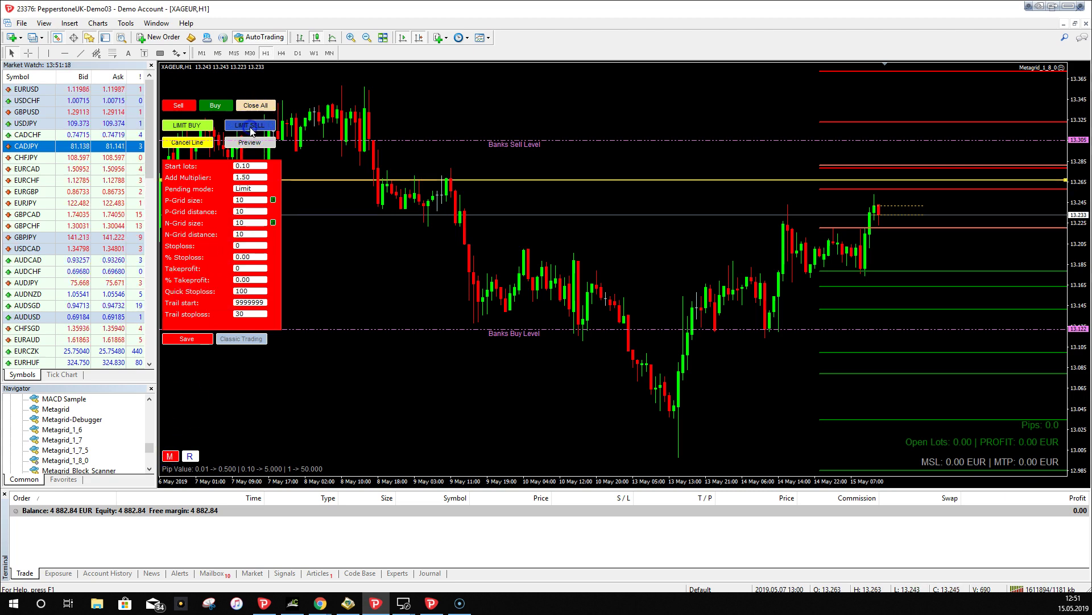
click(779, 191)
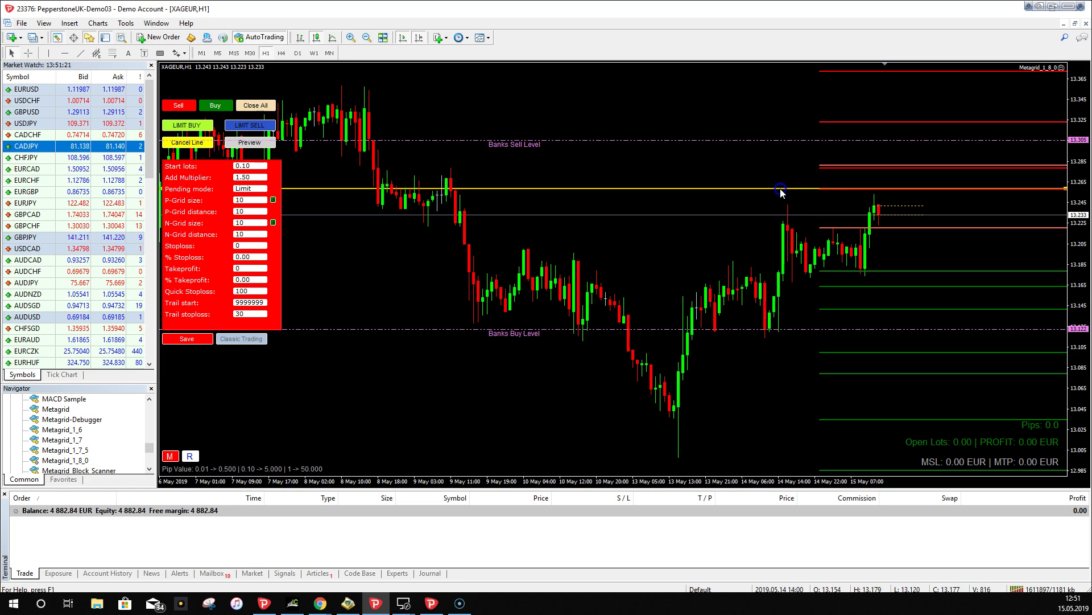
click(828, 198)
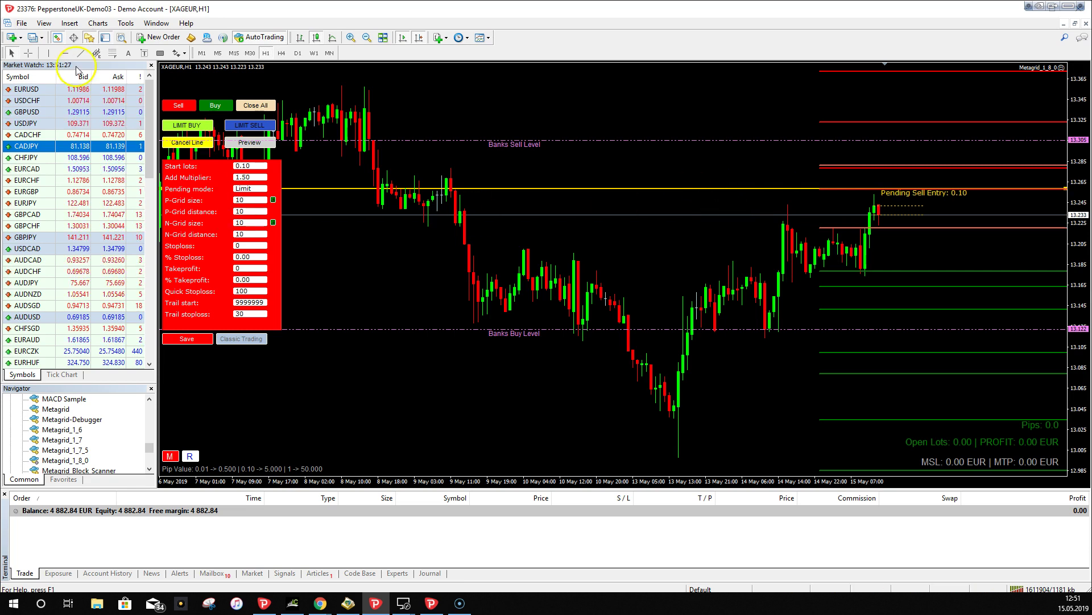
- Measure the distance from the pending sell entry line up to the next red resistance level with the crosshair
click(29, 53)
drag(846, 185, 846, 162)
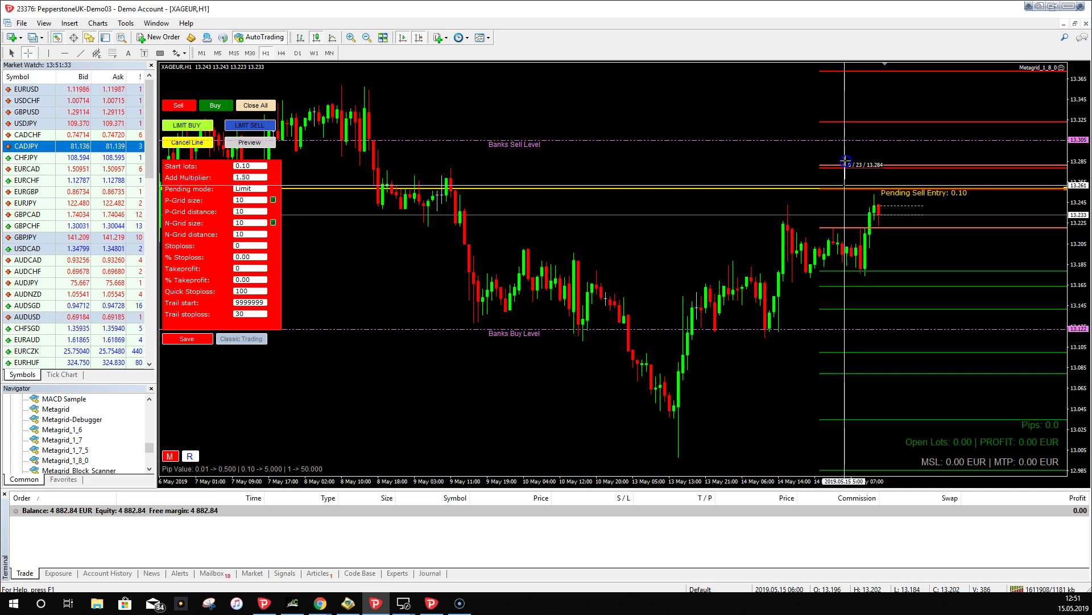
drag(846, 163, 845, 162)
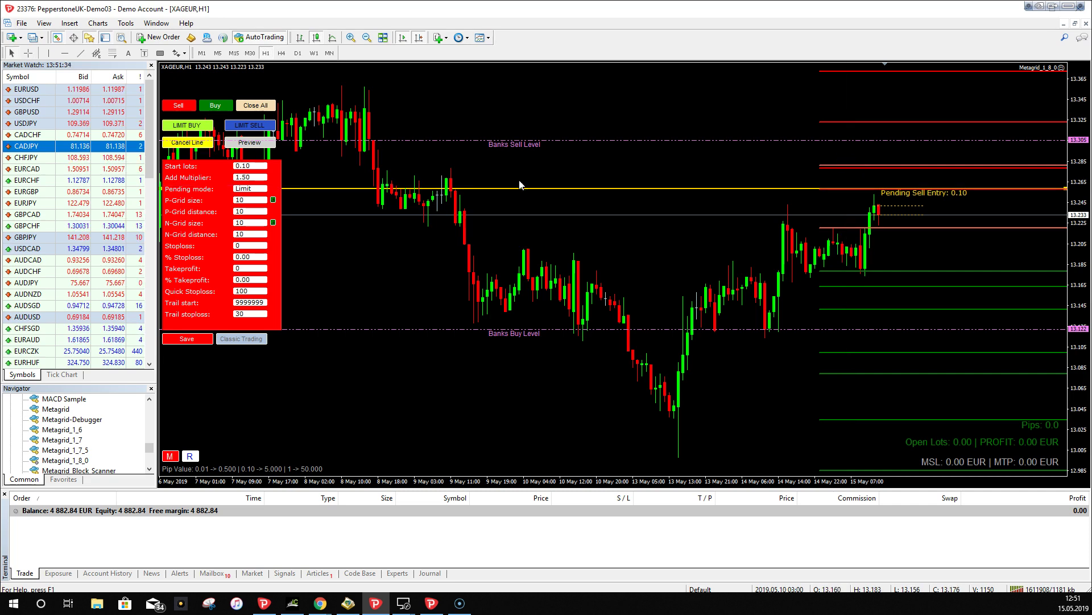
- Set P-Grid size and distance to 0, N-Grid size to 5 and N-Grid distance to 23, and save the settings
double_click(249, 201)
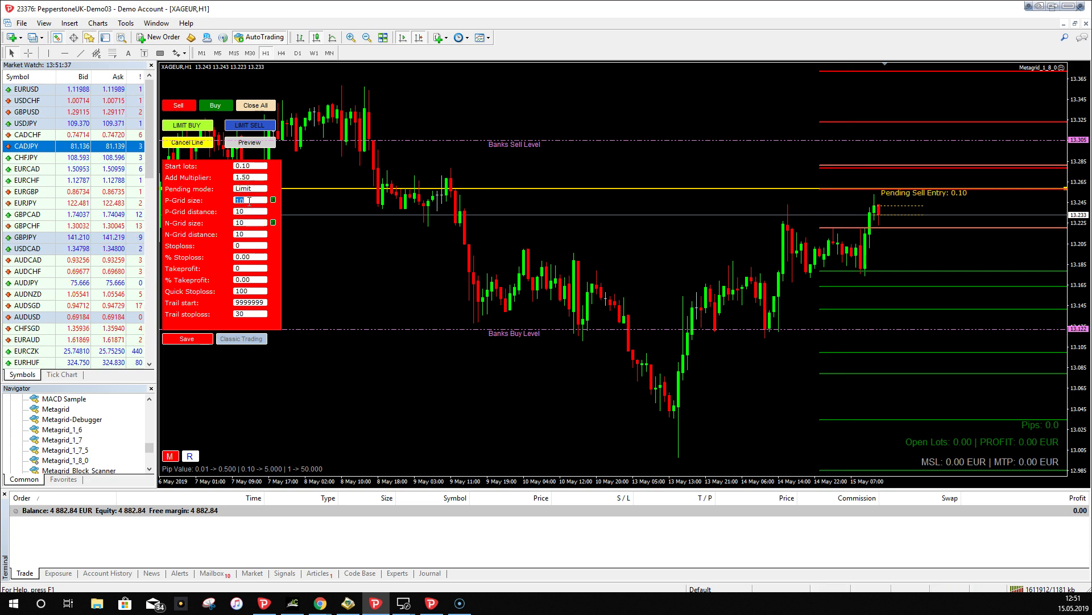
text(0)
double_click(249, 211)
text(0)
double_click(247, 222)
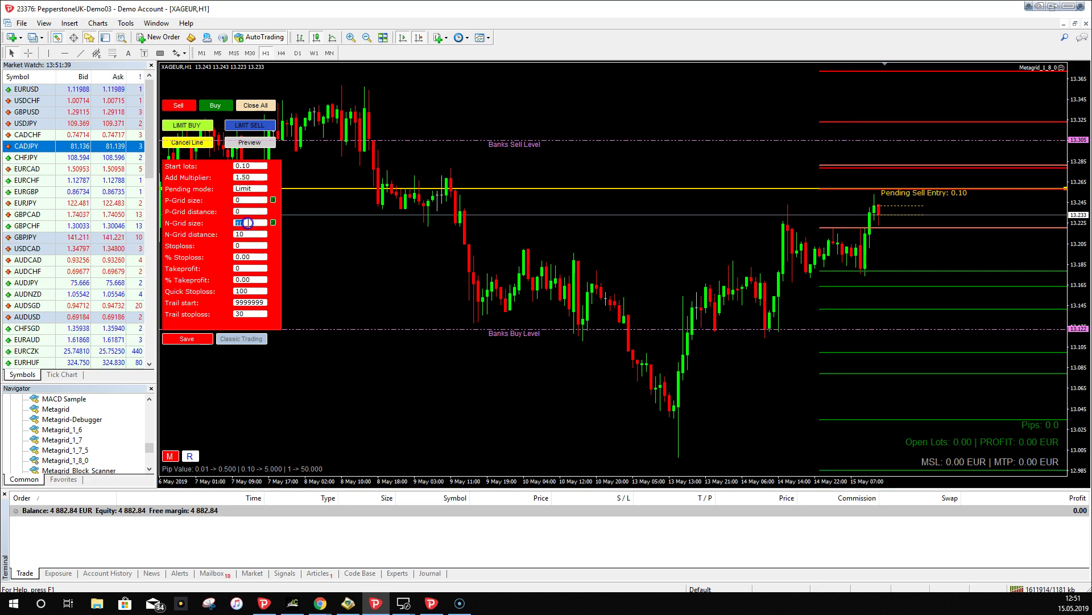
text(5)
double_click(250, 234)
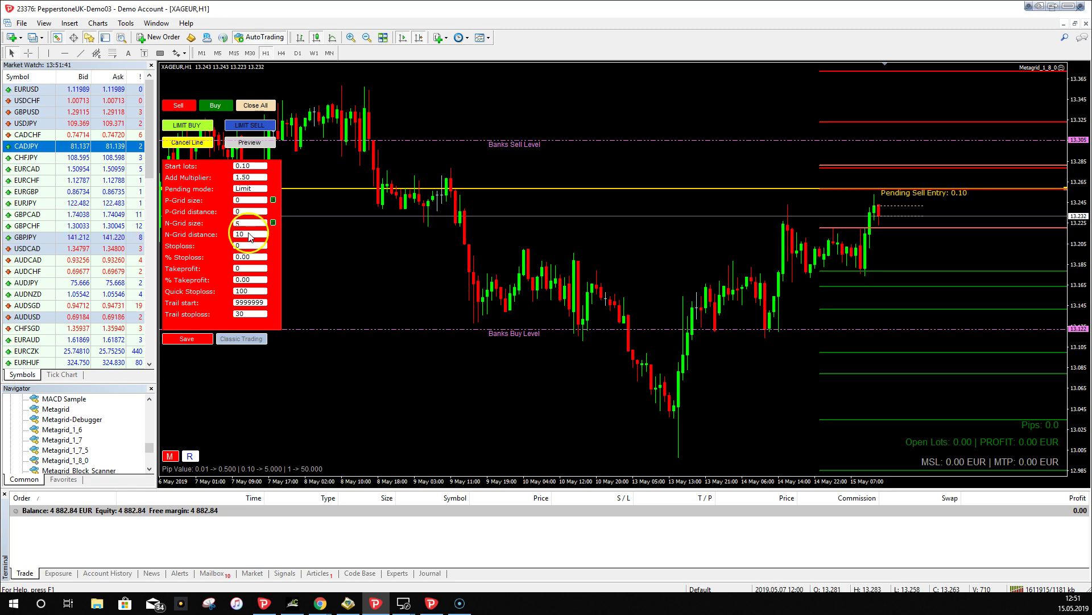
text(23)
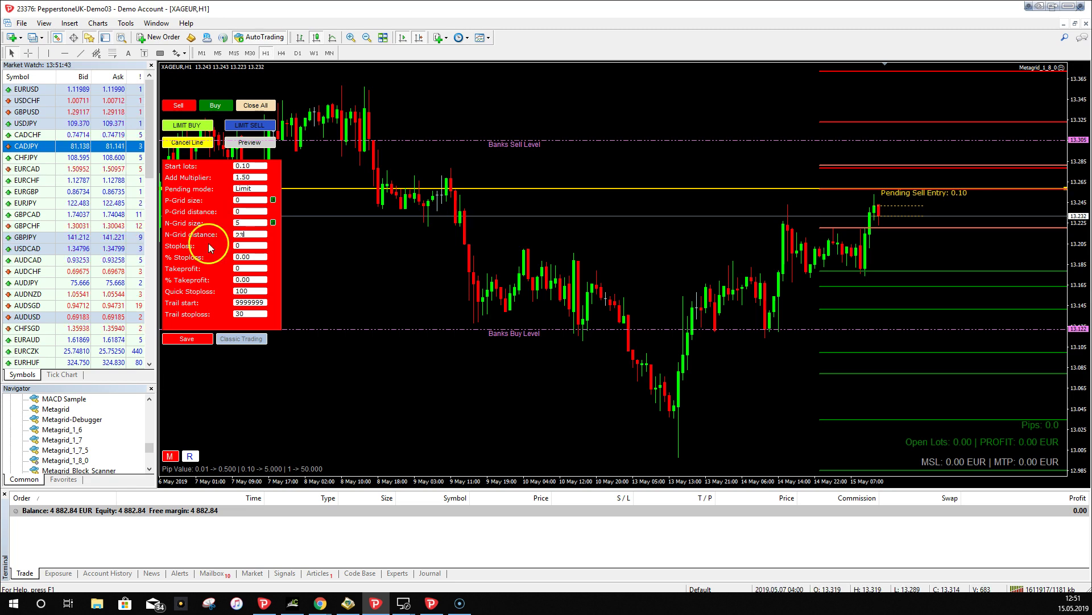
click(186, 339)
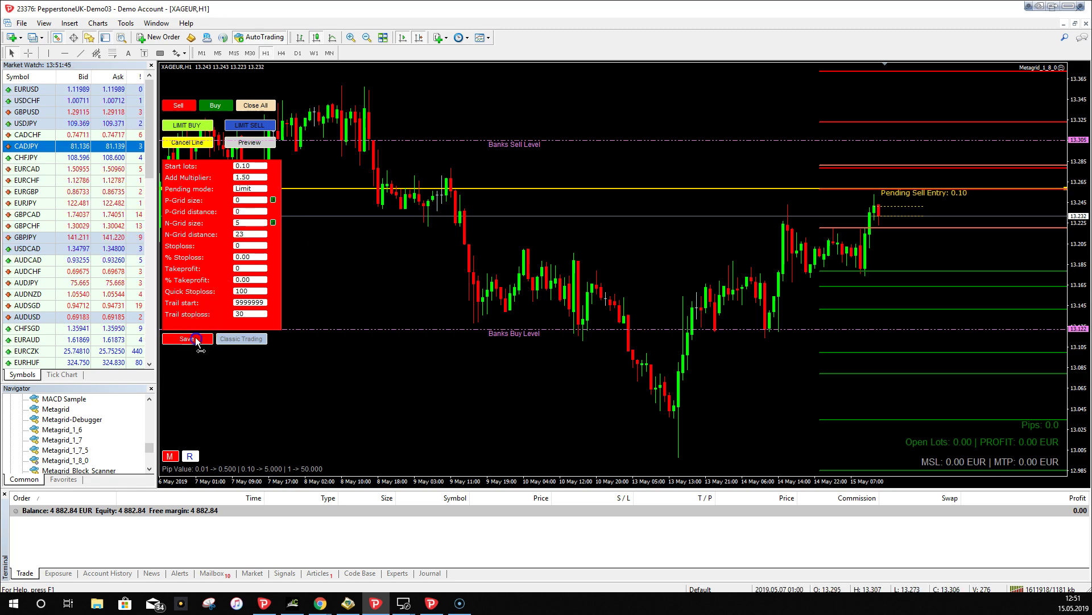
click(353, 457)
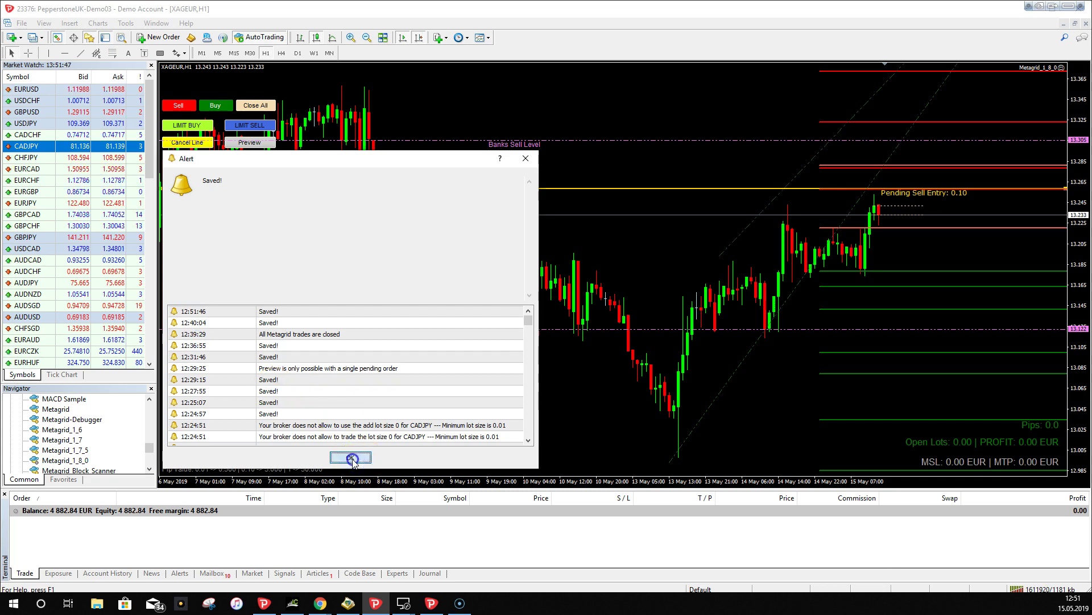
- Preview the pending sell grid on the chart and check its levels over a wider price range
click(261, 135)
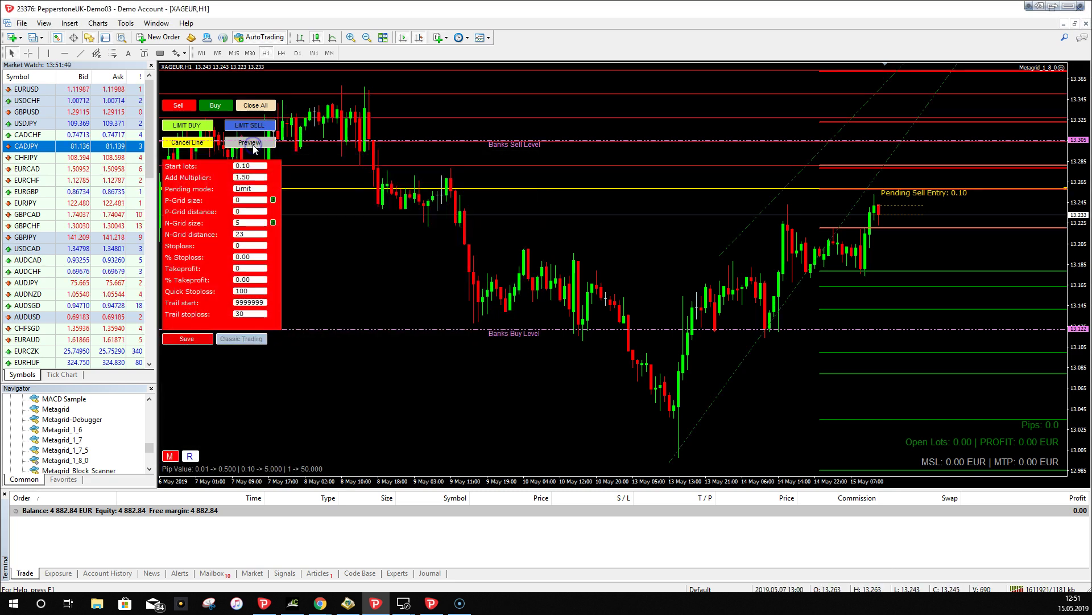
click(254, 146)
click(254, 145)
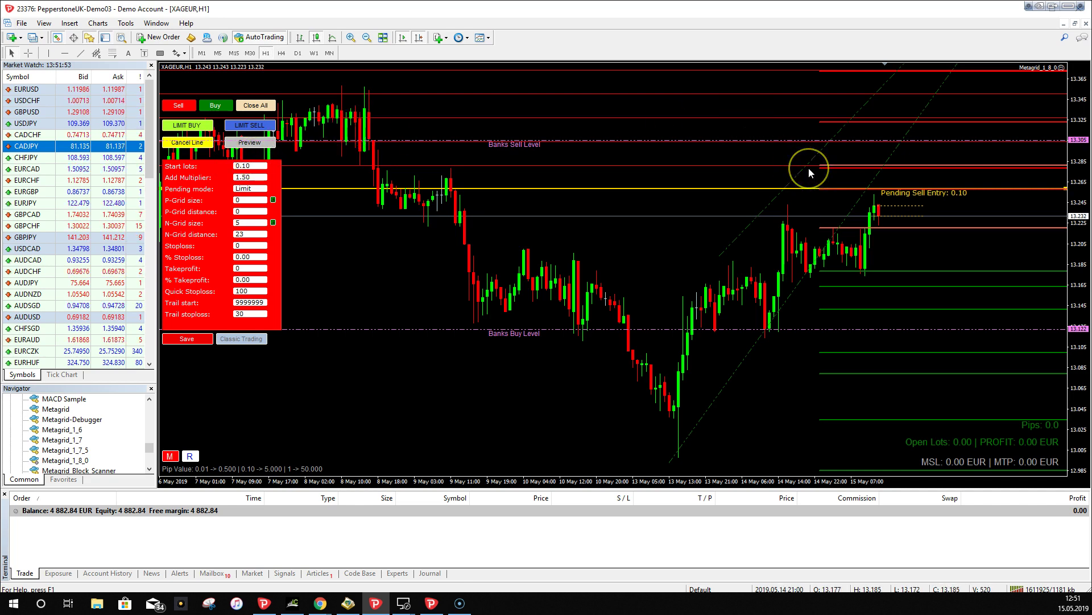
click(351, 37)
drag(1076, 187, 1075, 239)
click(367, 37)
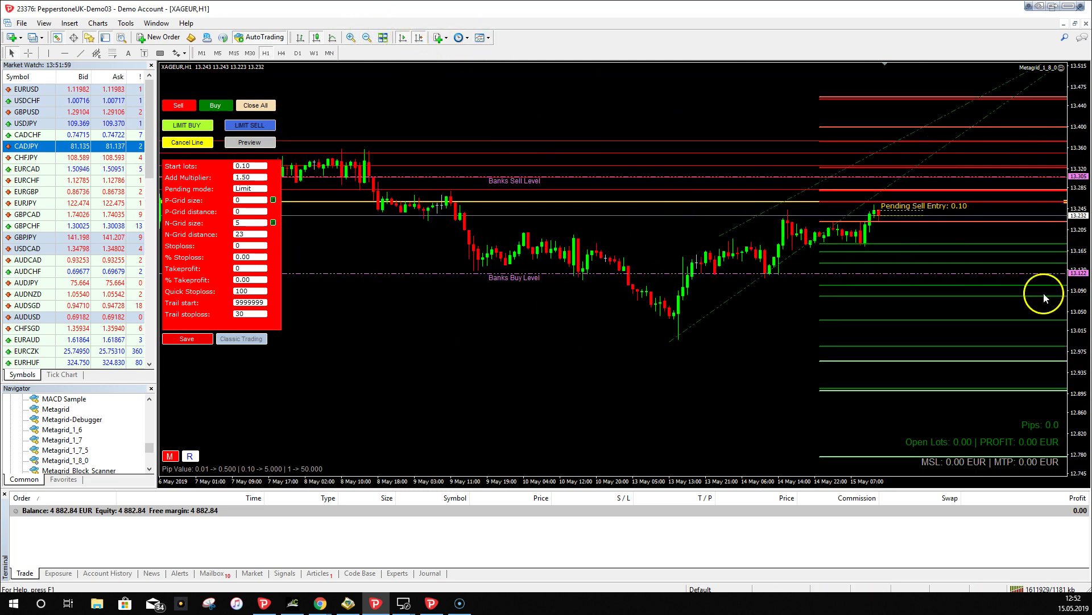
drag(1069, 293, 1068, 229)
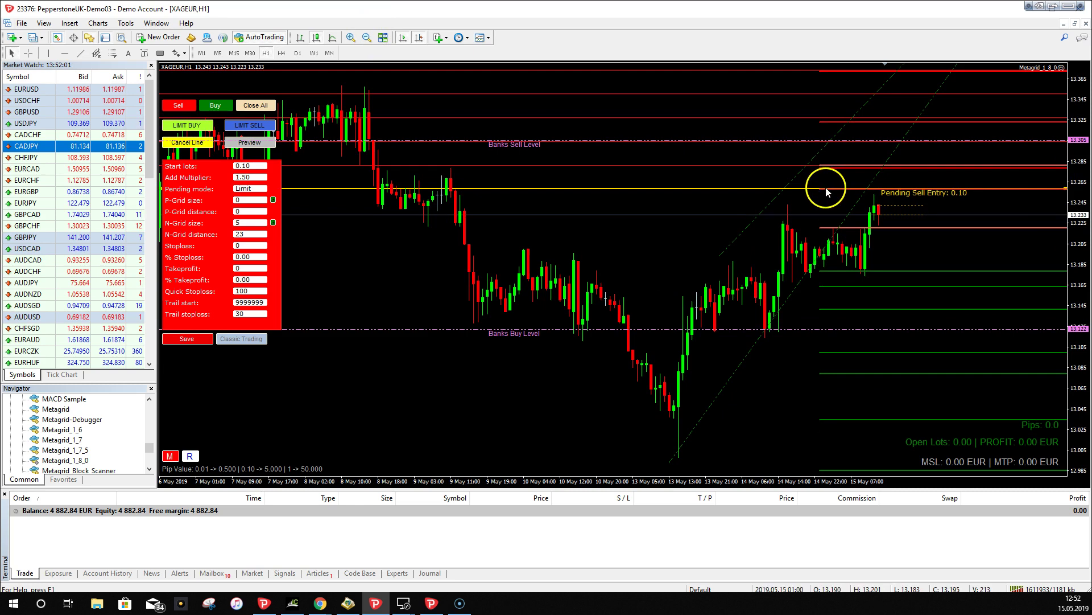
- Compare the previewed grid levels with the sell entry line and the red resistance levels above it
click(786, 191)
click(788, 194)
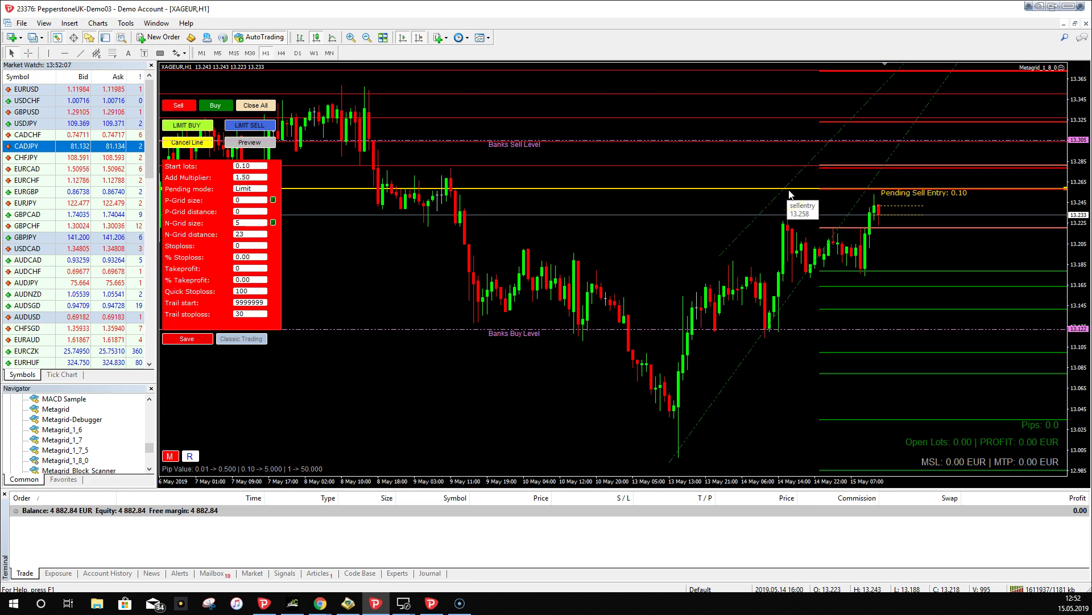
click(855, 186)
click(861, 166)
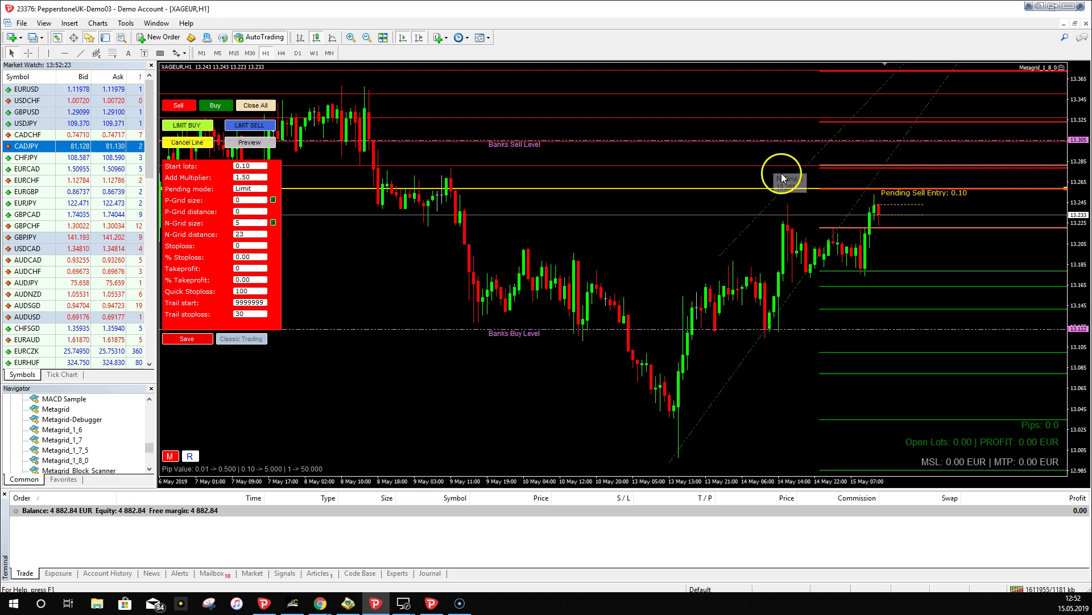
click(882, 167)
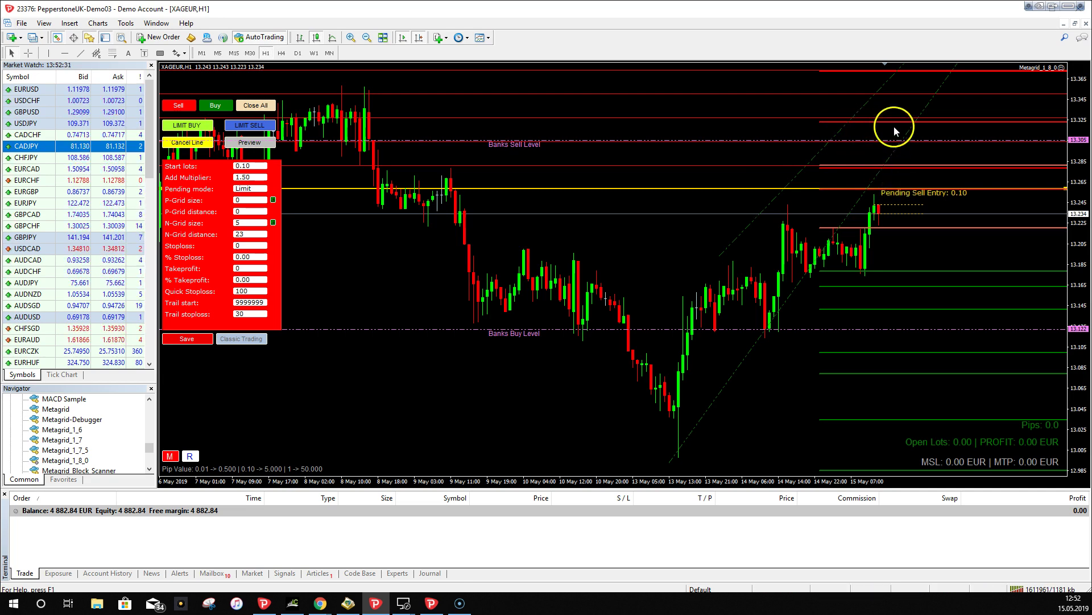
click(217, 154)
click(176, 185)
click(802, 147)
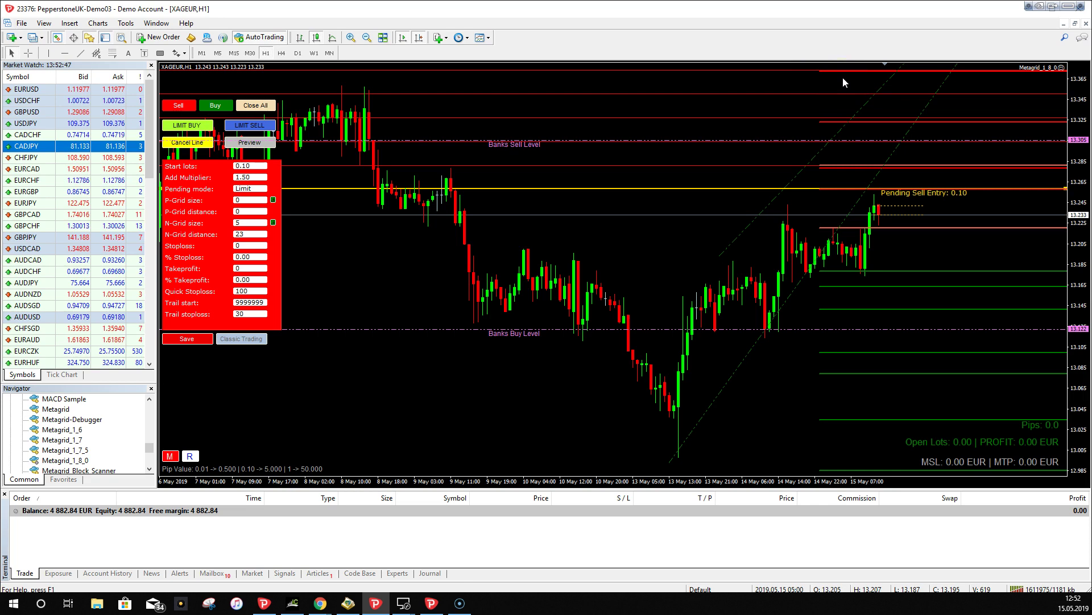
click(794, 74)
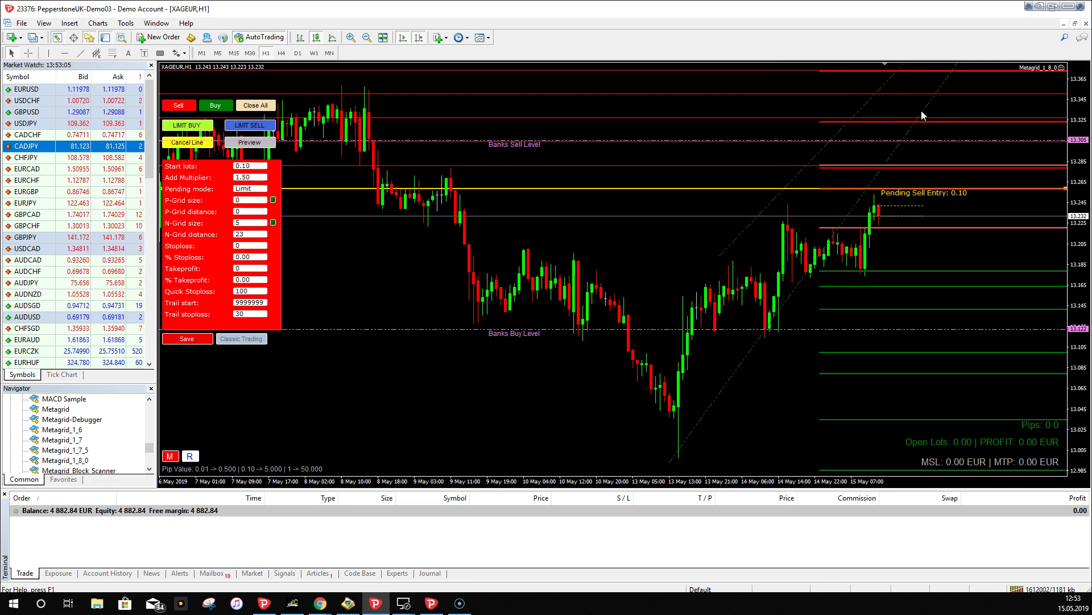
click(921, 133)
click(504, 268)
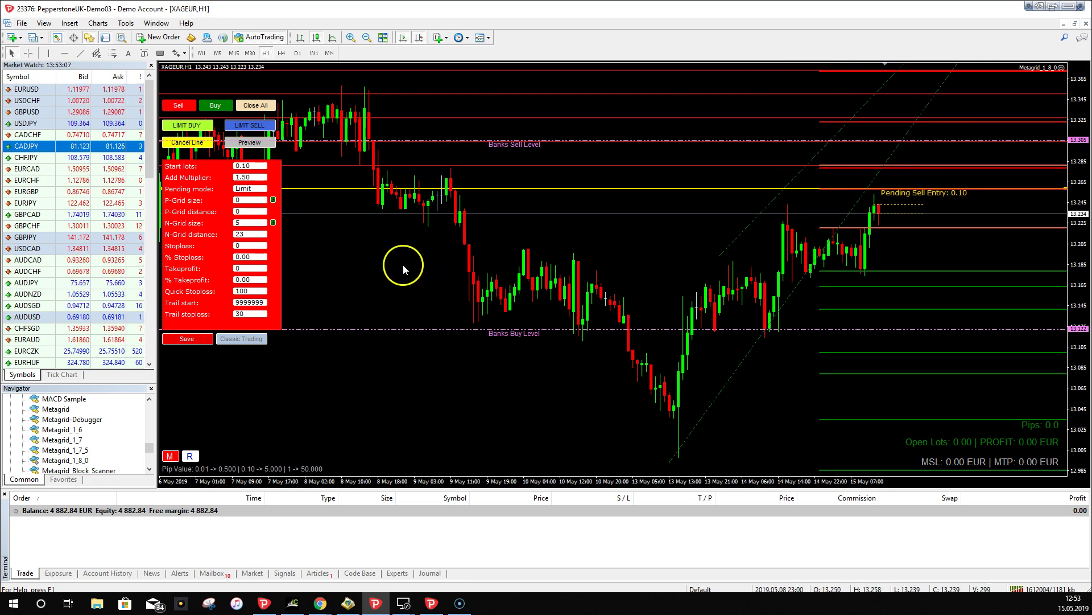
- Set the N-Grid size to 0 and save the settings
double_click(240, 222)
text(0)
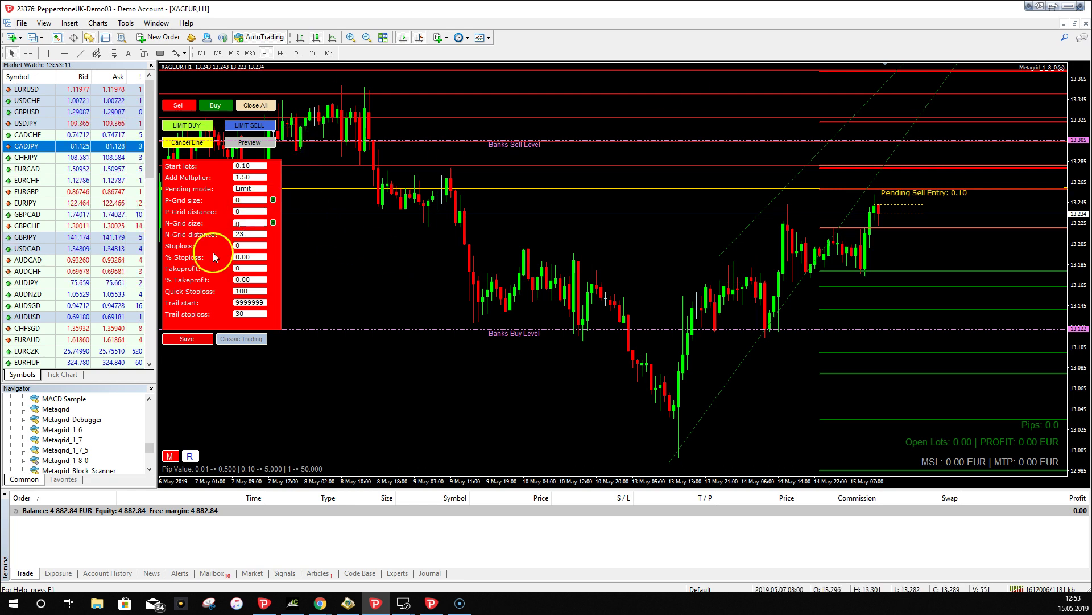
click(187, 339)
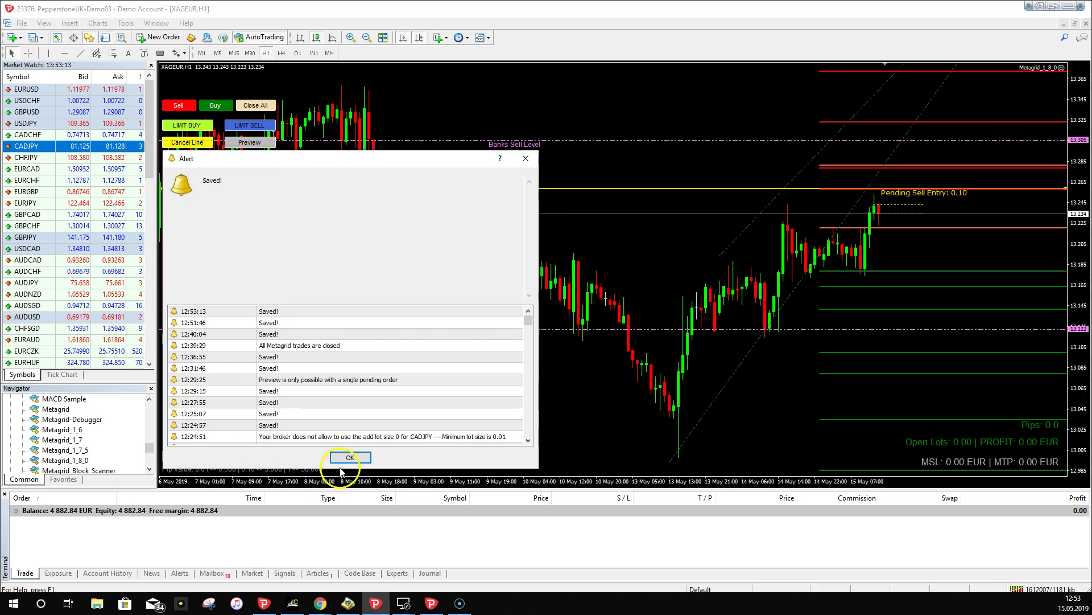
click(358, 461)
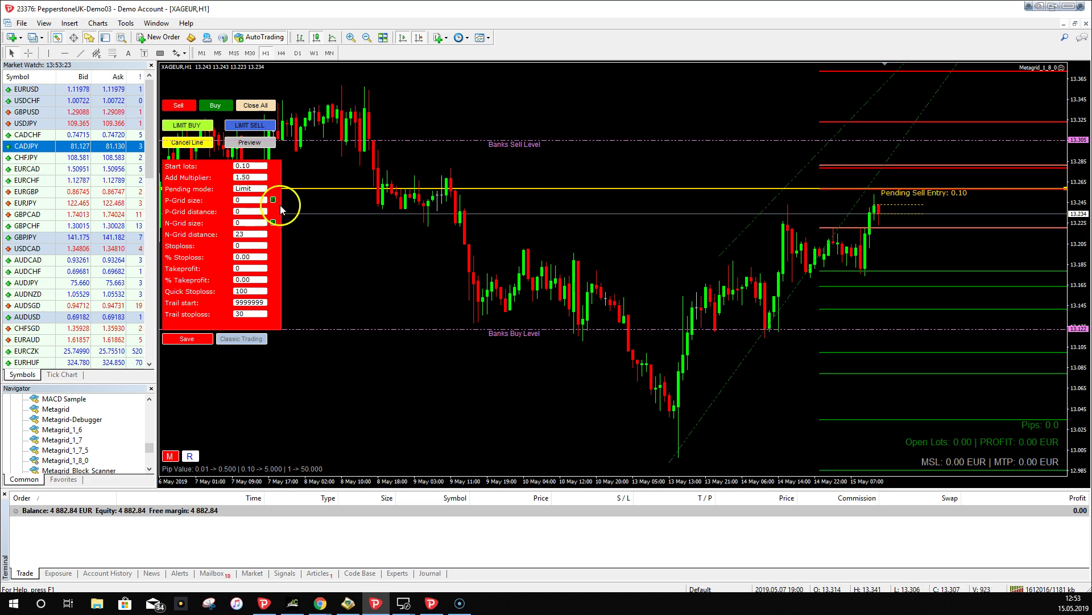
- Add a manual N-Grid level line and place it just below the first pair of red resistance levels above the sell entry
click(273, 224)
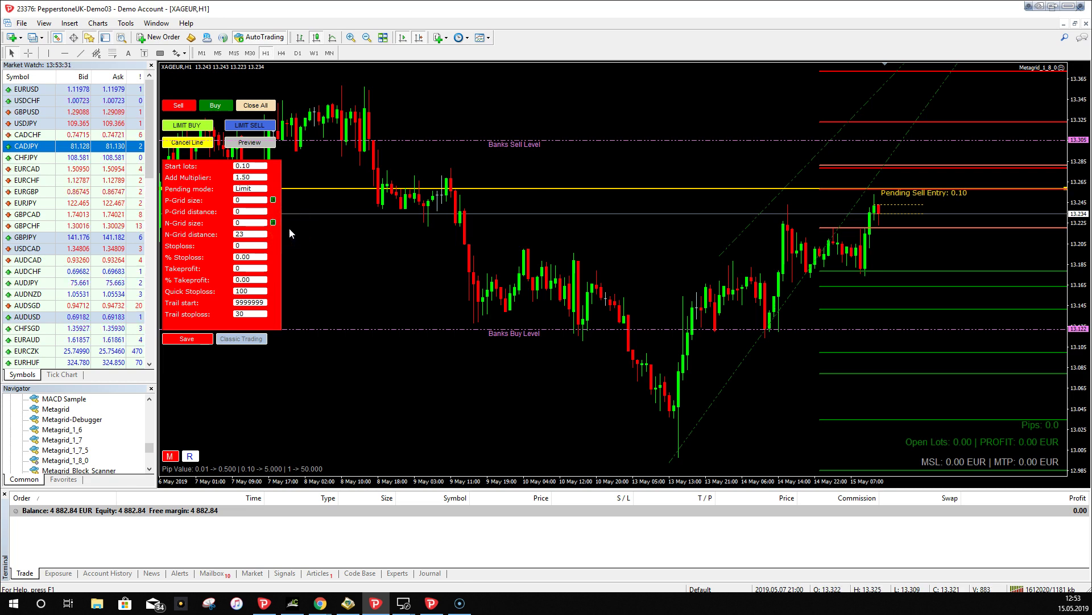
click(273, 200)
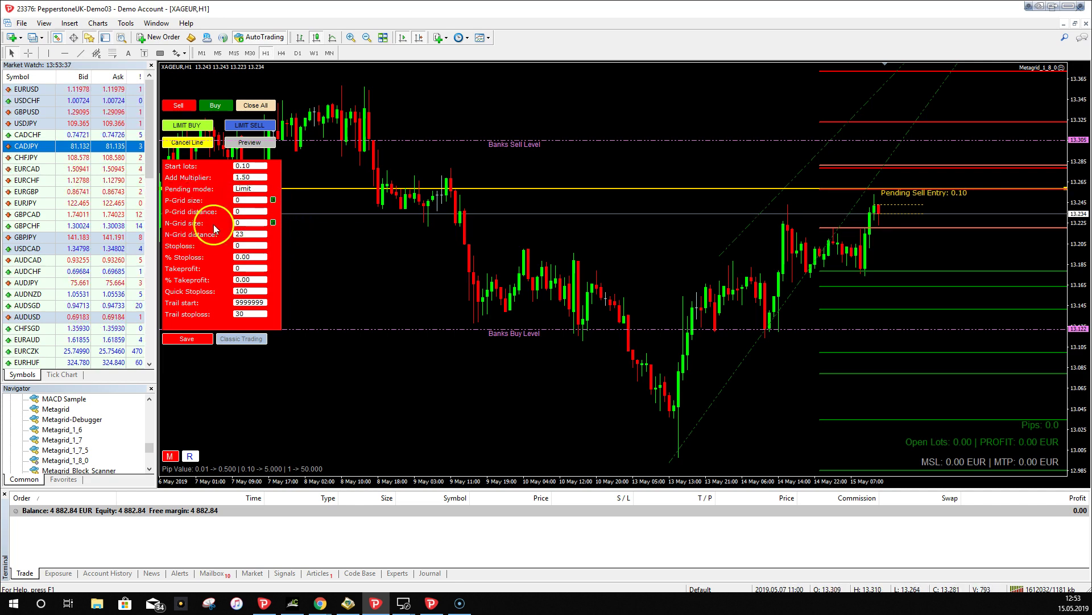
click(274, 224)
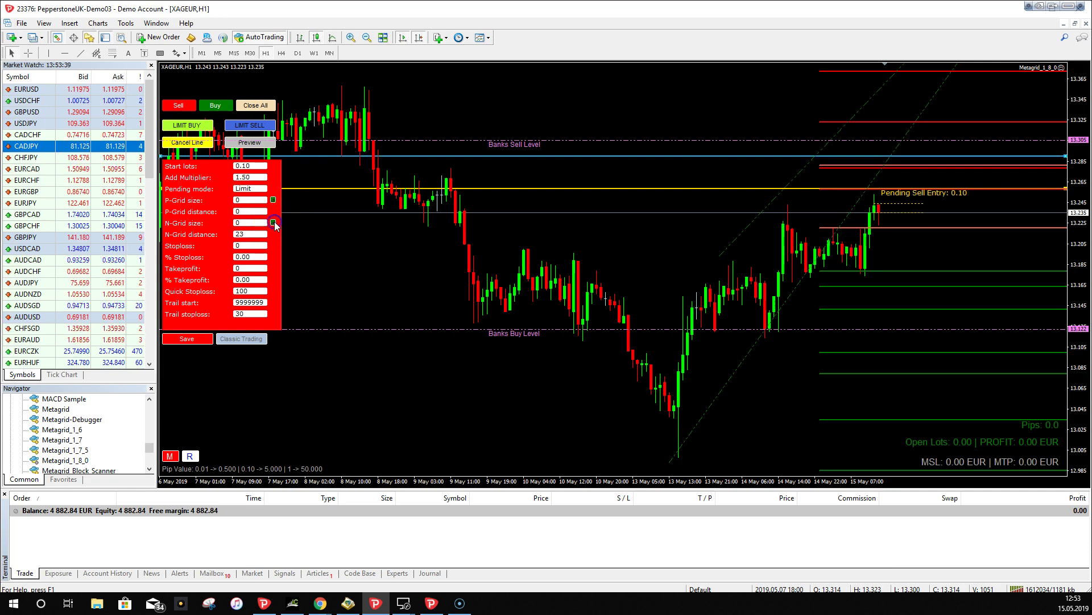
click(587, 156)
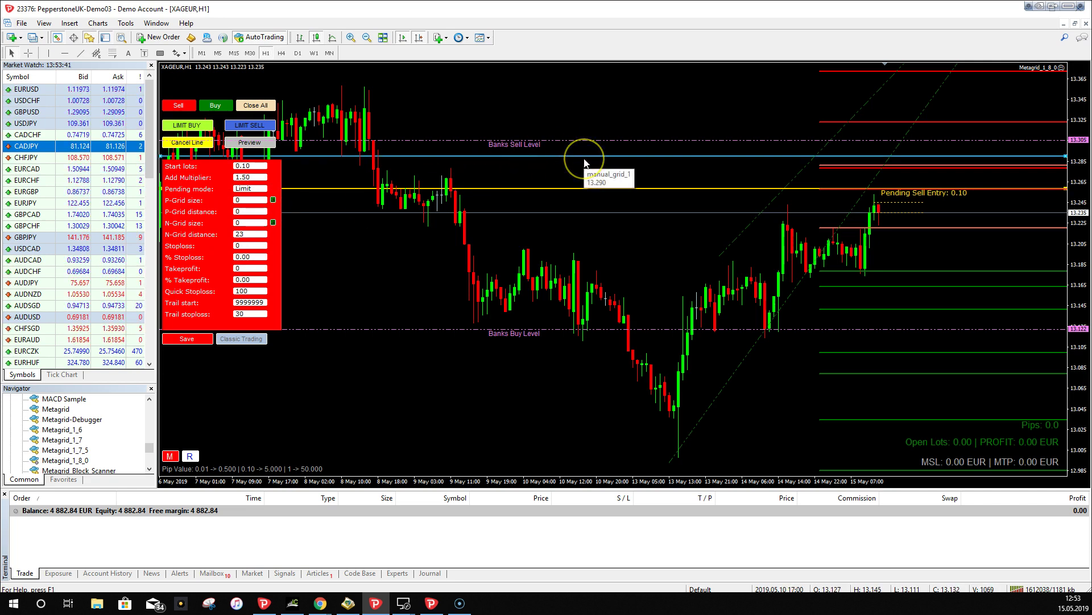
click(611, 167)
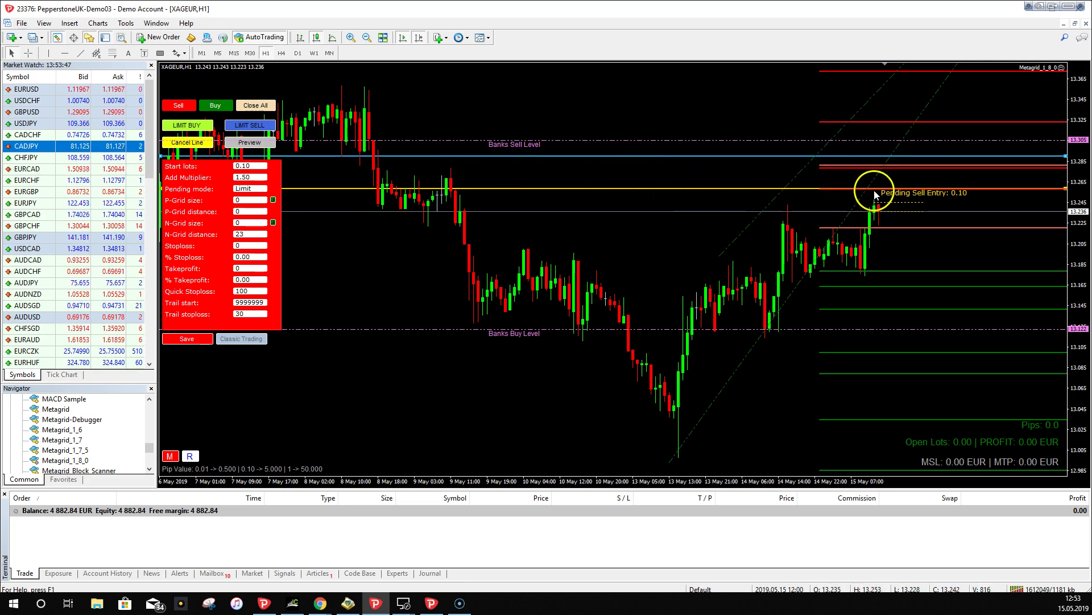
drag(776, 157, 773, 171)
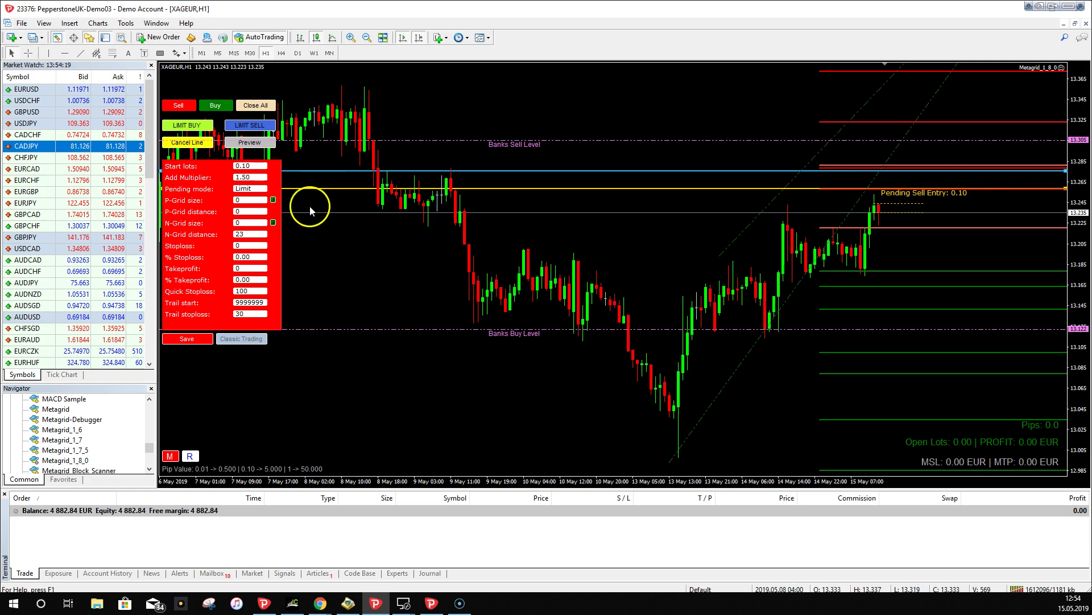
- Add a second manual N-Grid level line and place it at about 13.320, just below the next red resistance level
click(273, 222)
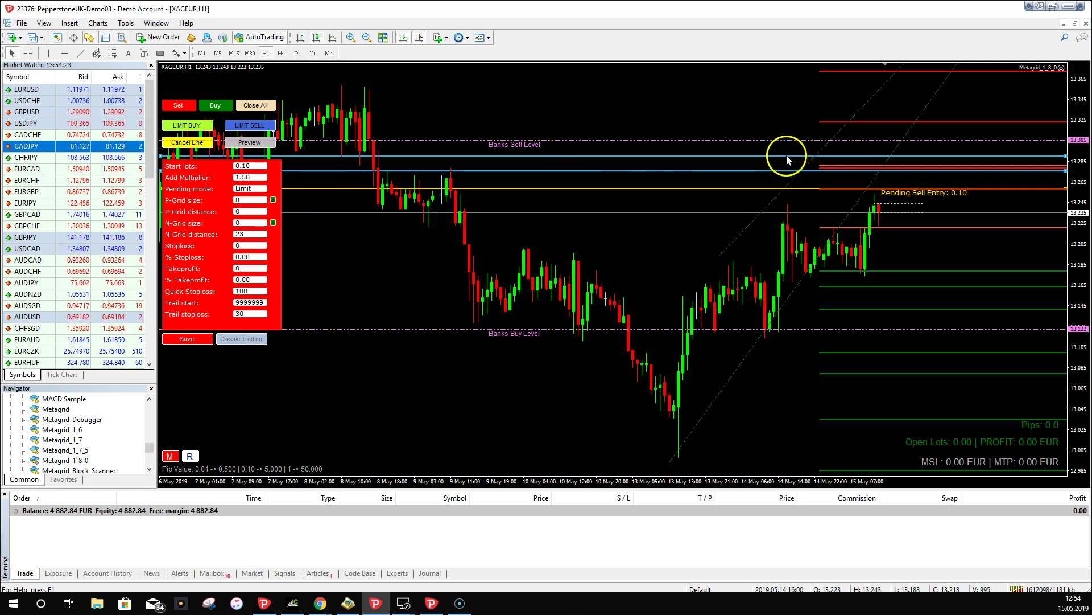
drag(781, 153, 793, 130)
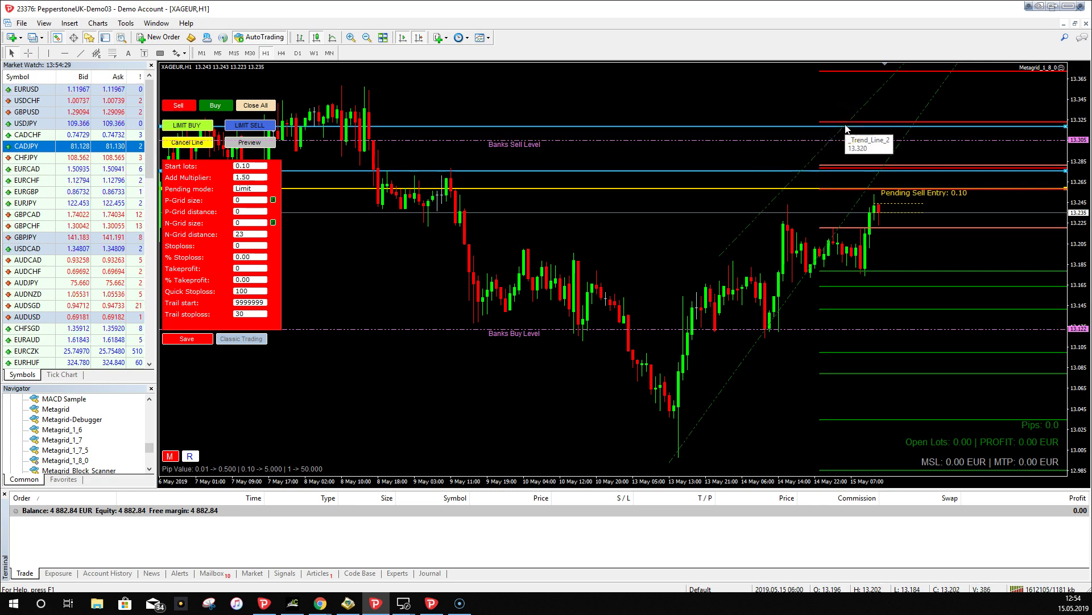
- Add a third manual N-Grid level line and place it at about 13.368, just below the highest red resistance level
click(805, 149)
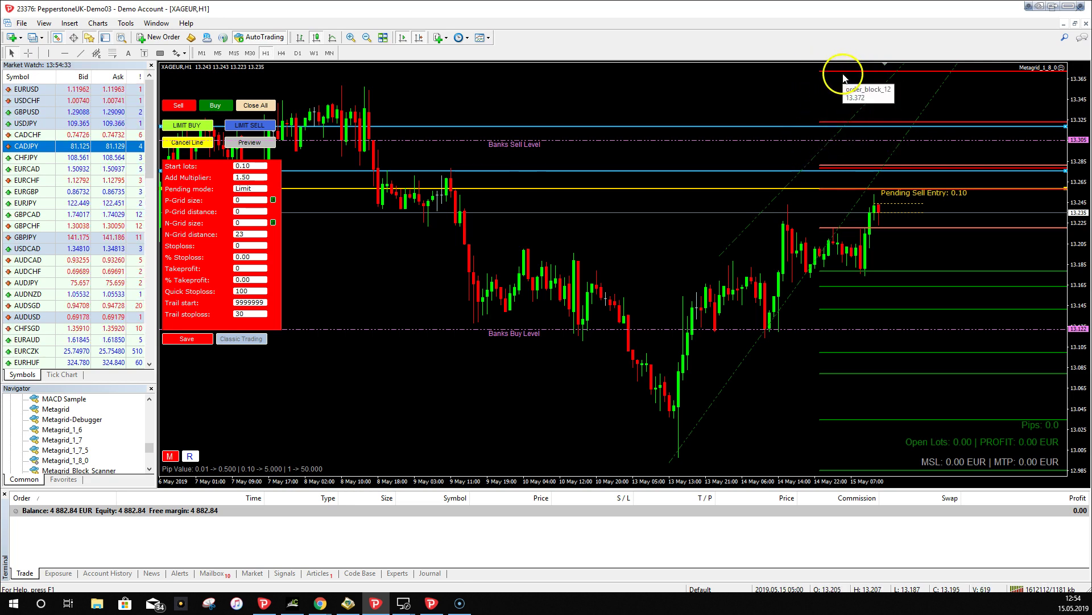
click(273, 223)
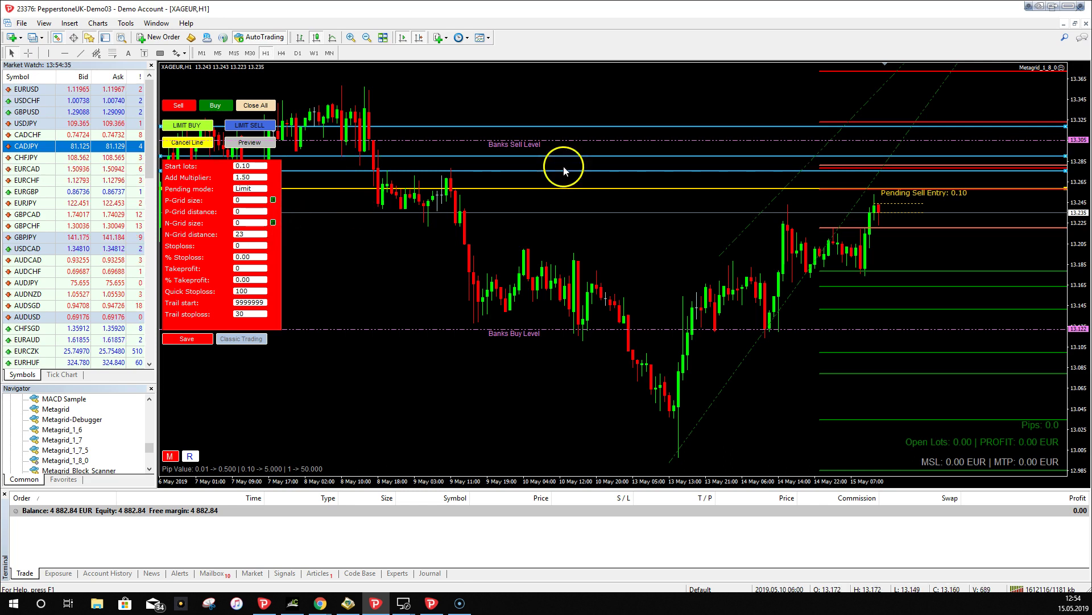
drag(707, 155, 740, 80)
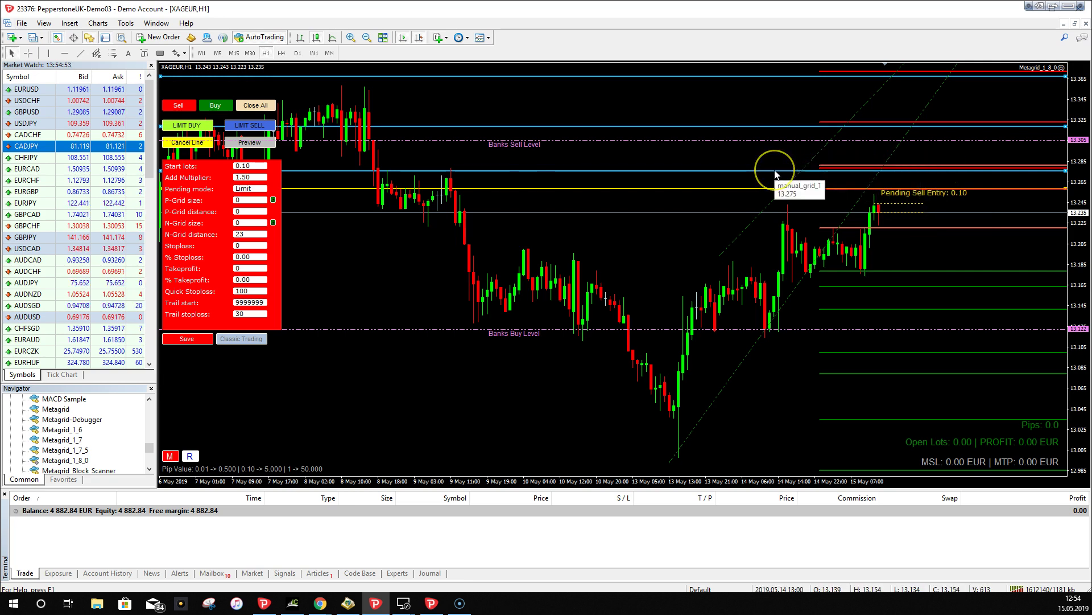
click(732, 171)
click(243, 177)
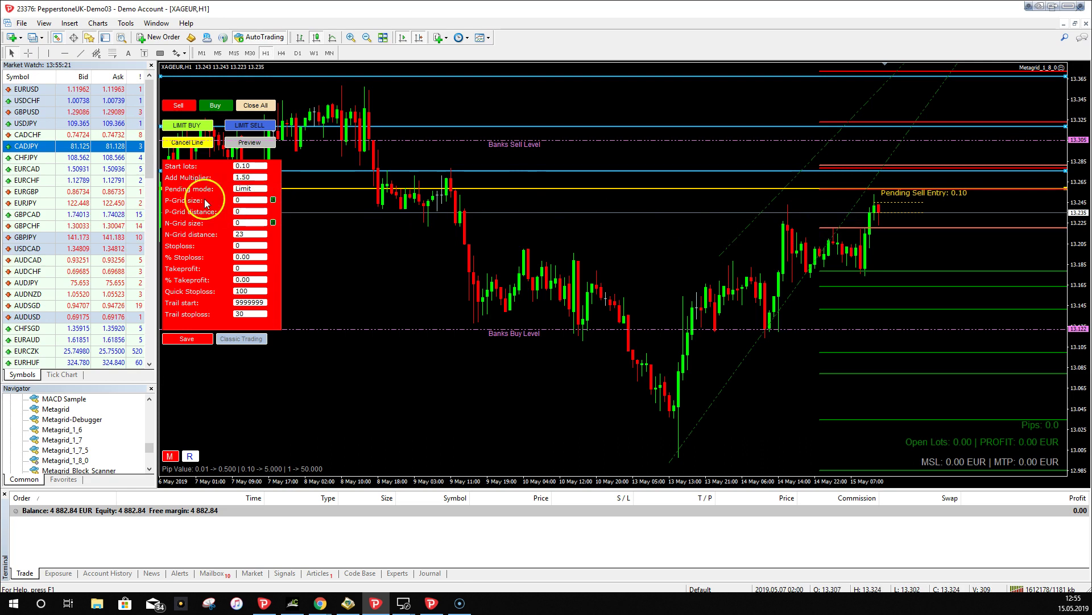
- Add two manual P-Grid level lines below the pending sell entry and place them at about 13.217 and 13.190
click(273, 200)
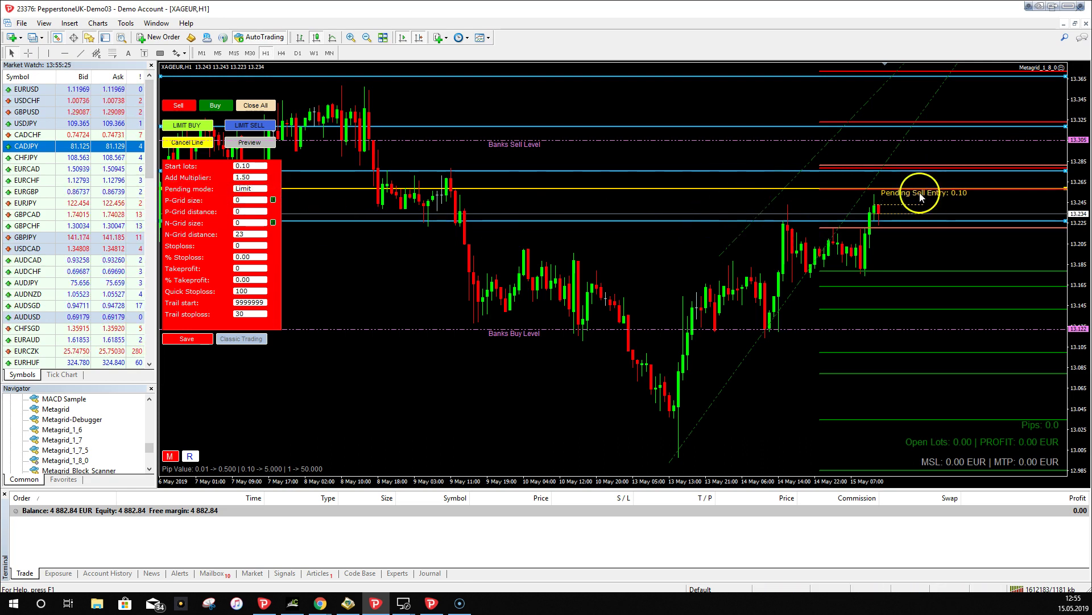
drag(692, 223, 701, 234)
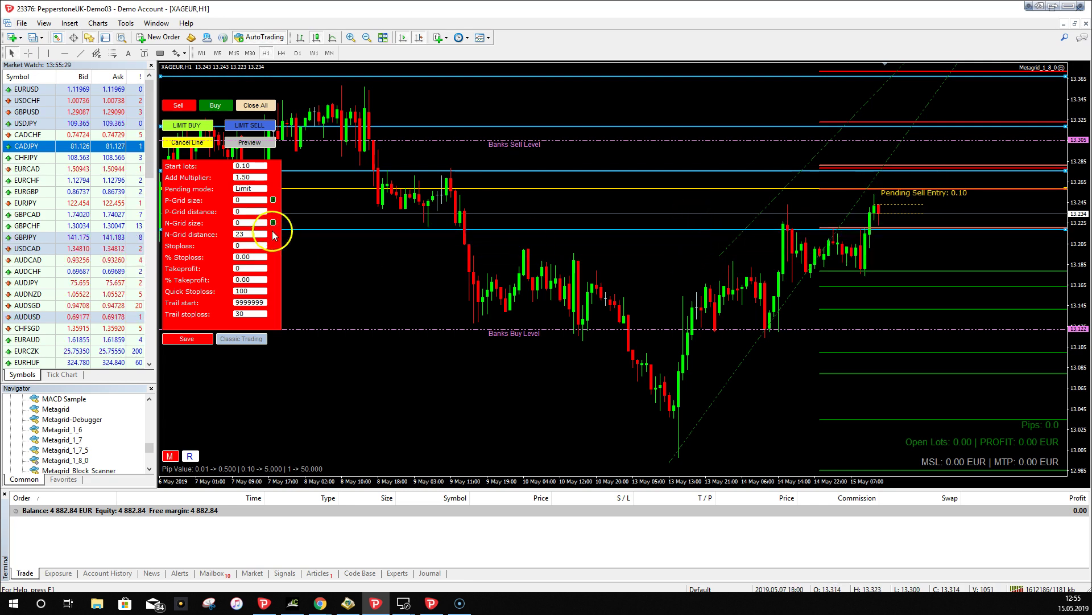
click(274, 200)
click(613, 259)
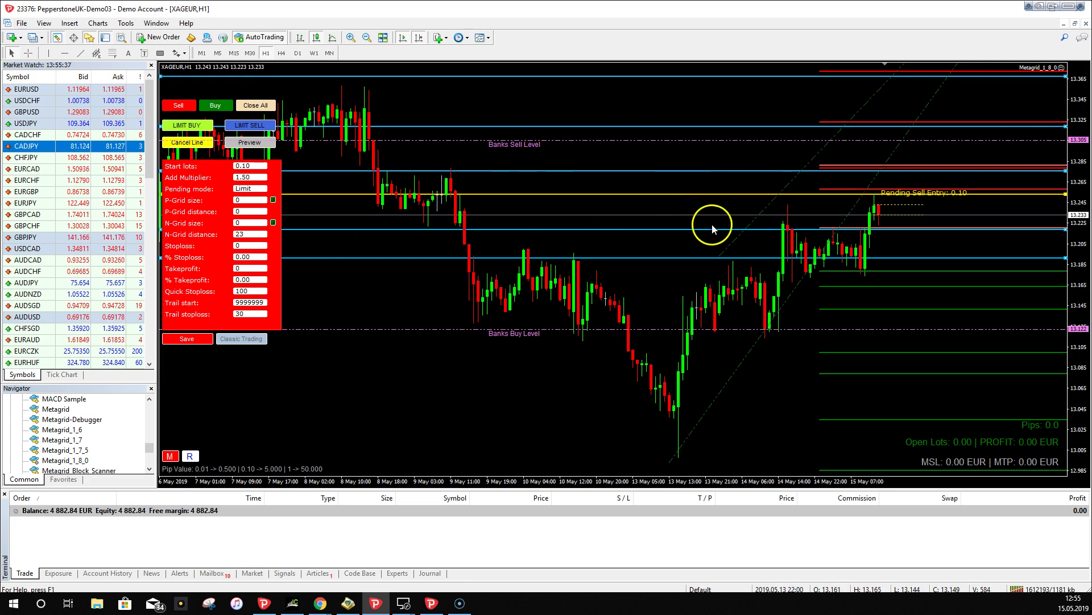
drag(712, 227, 696, 263)
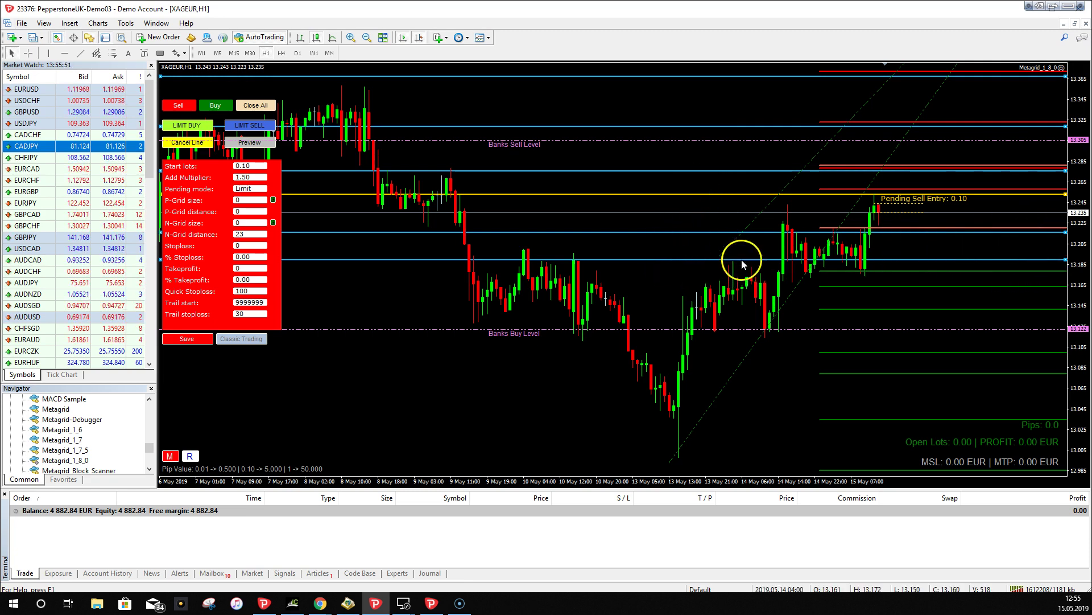
- Delete the two manual P-Grid level lines below the pending sell entry
right_click(661, 260)
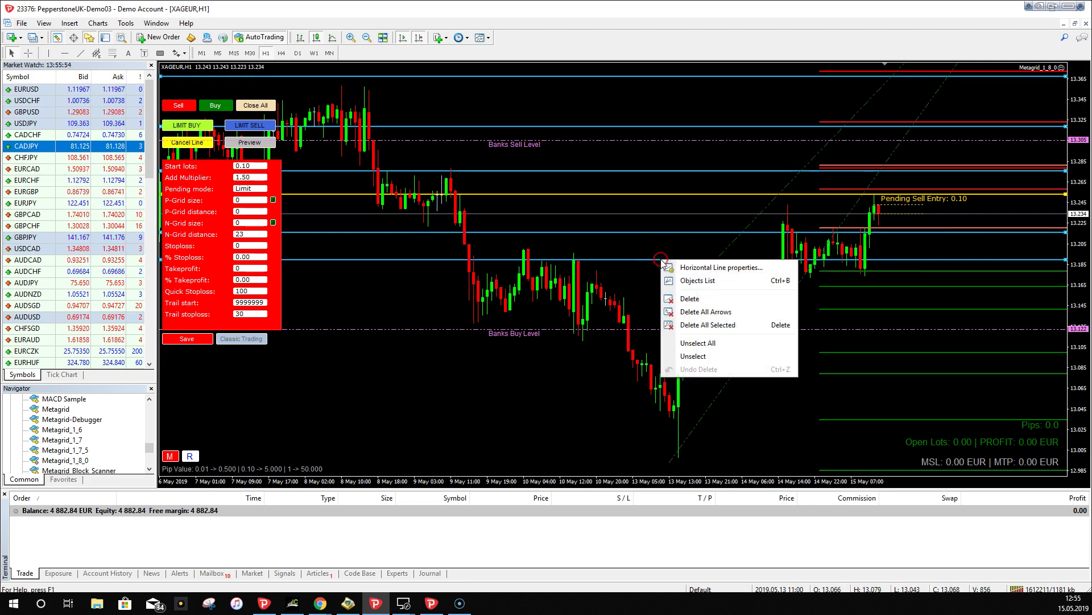
click(690, 298)
right_click(676, 231)
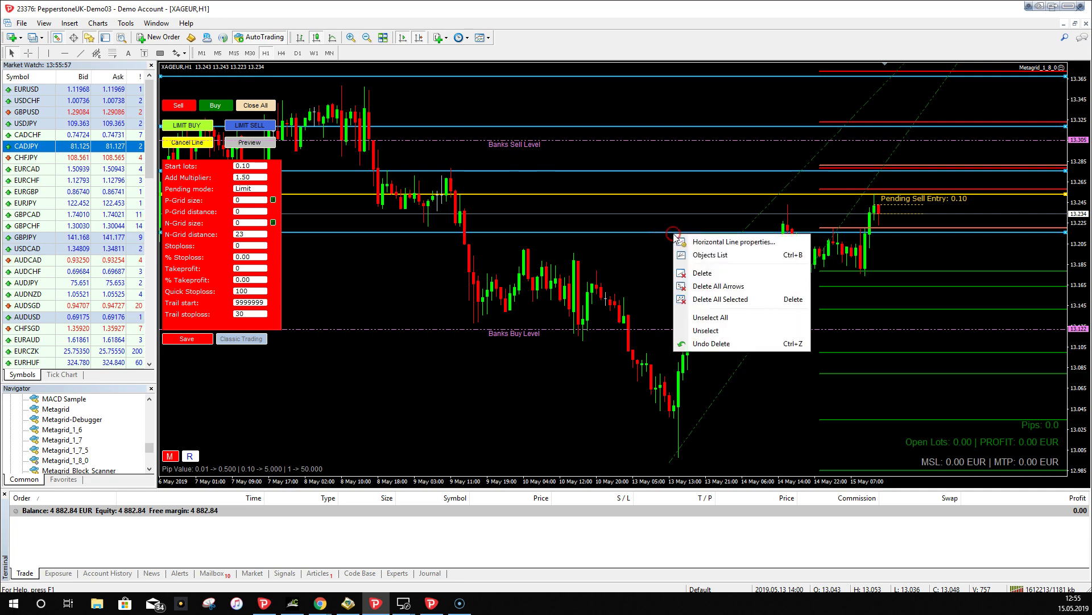
click(700, 275)
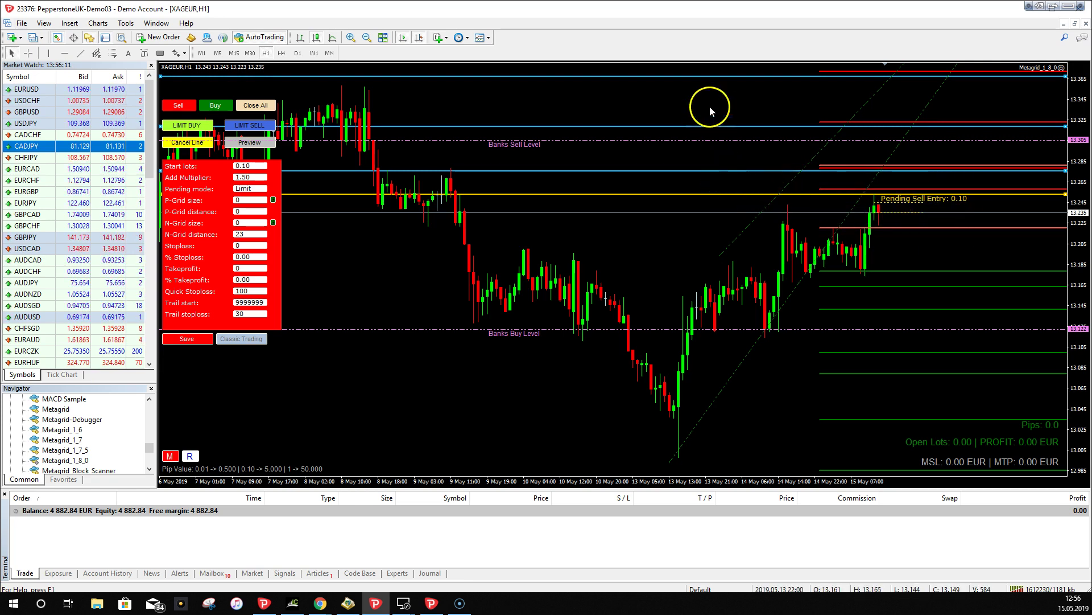
- Add a fourth manual N-Grid line and spread the four lines above the entry at about 13.298, 13.325, 13.345 and 13.365
drag(702, 75, 677, 80)
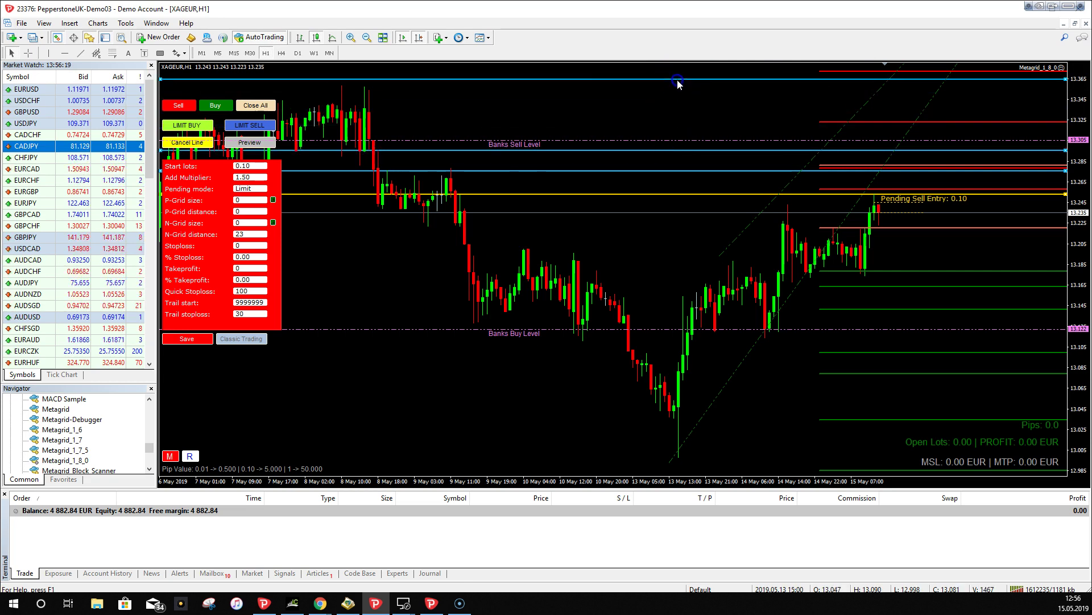
click(274, 223)
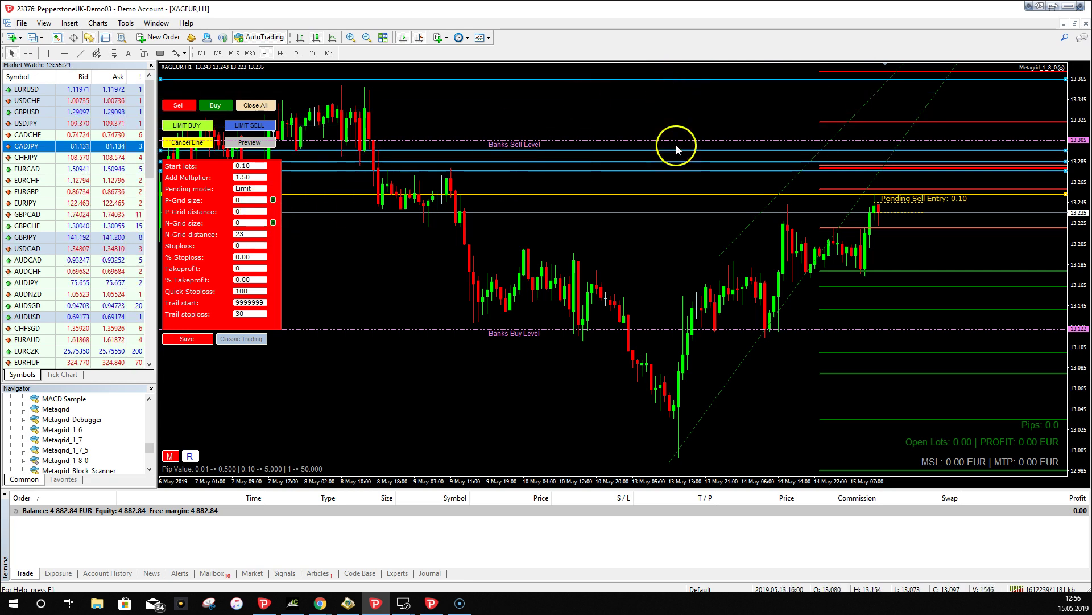
drag(685, 162, 700, 98)
drag(692, 149, 694, 121)
drag(699, 172, 704, 152)
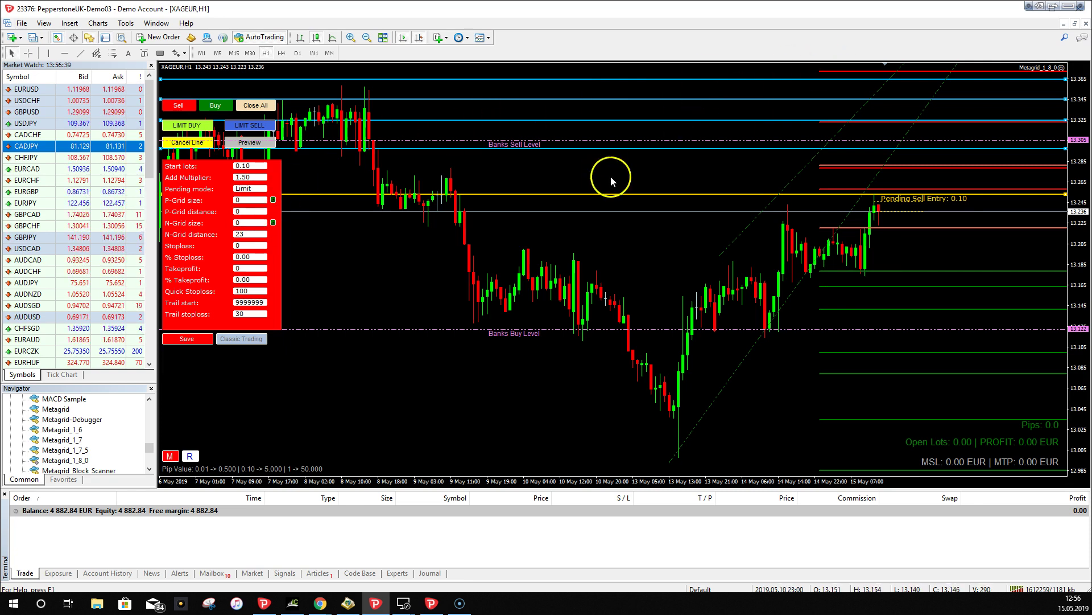
- Close all Metagrid trades to clear the pending entry and grid lines, and switch the chart to the M5 timeframe
click(256, 105)
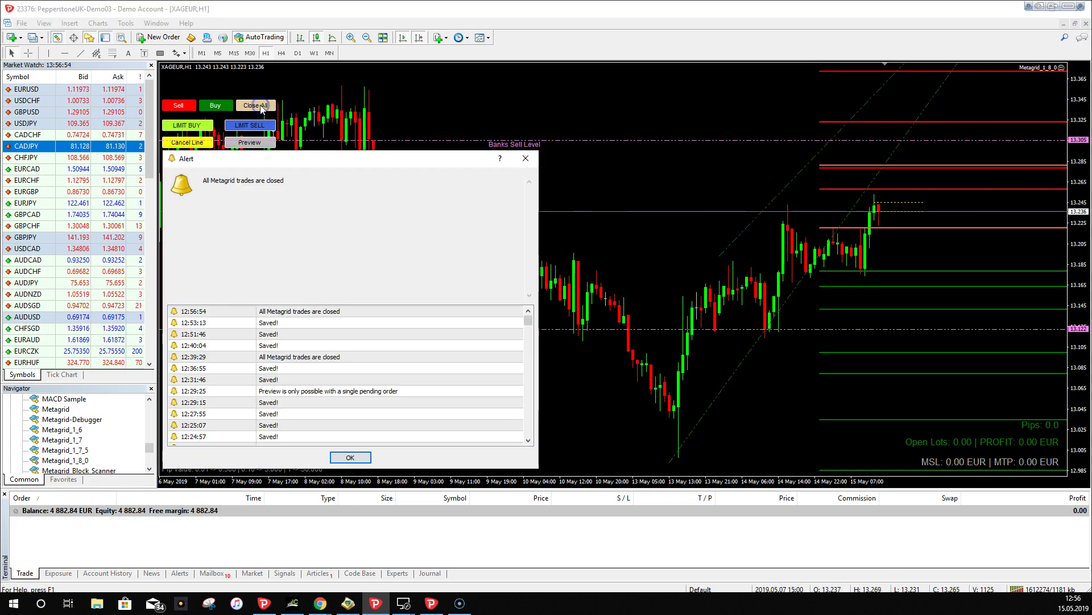
click(354, 457)
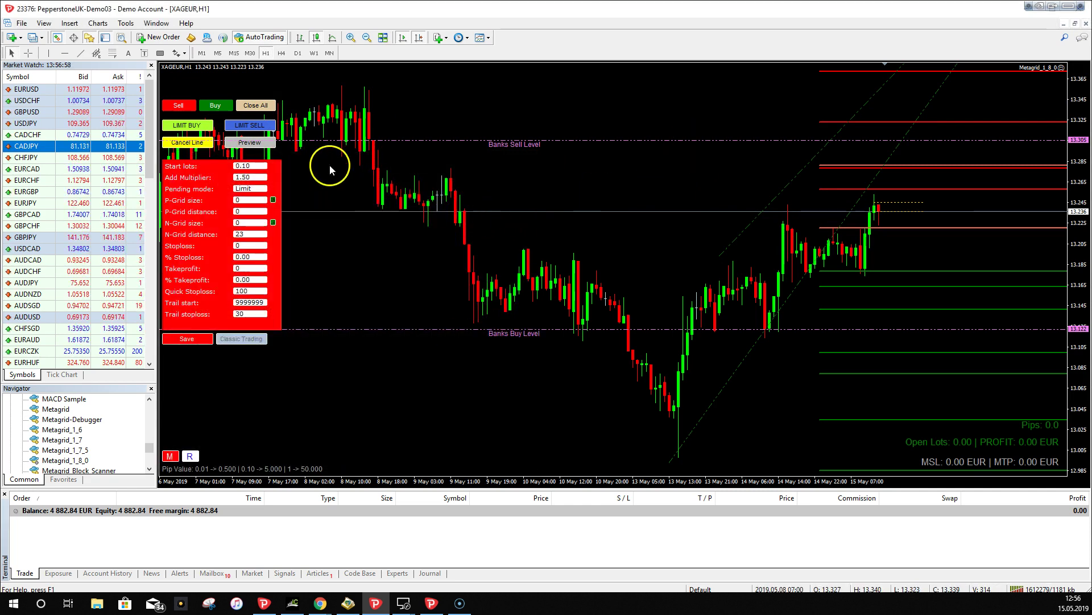
click(217, 52)
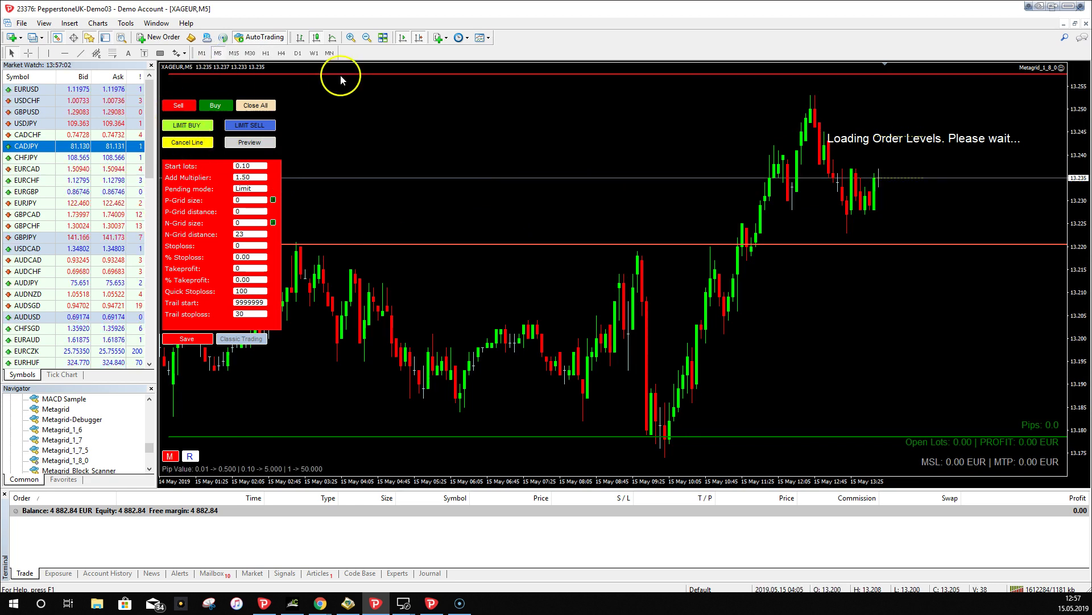
click(195, 458)
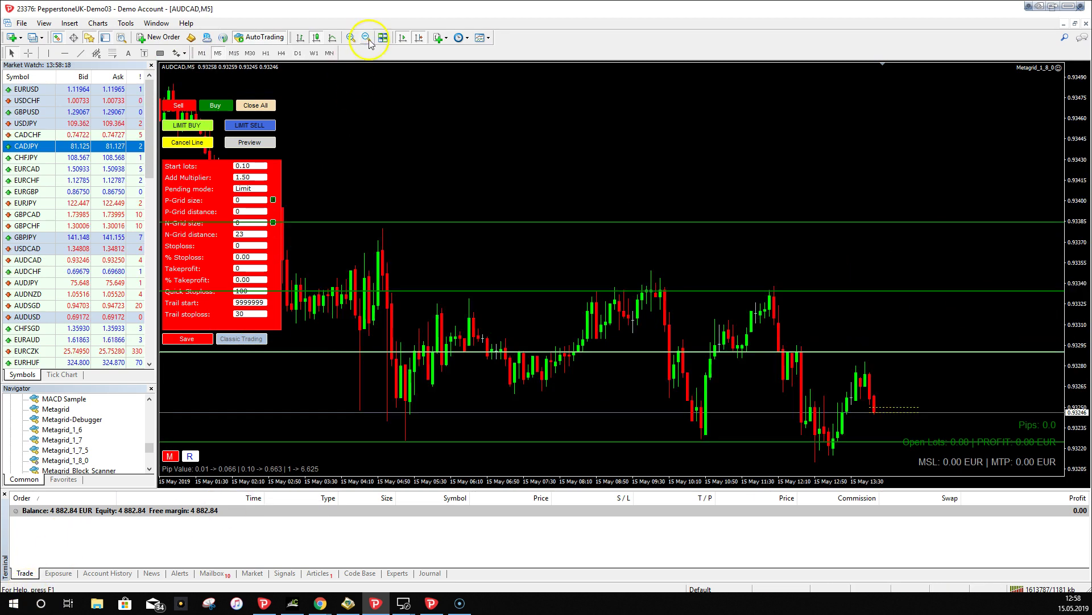
- Open a 0.10 lot market sell on the AUDCAD M5 chart with Metagrid
click(367, 38)
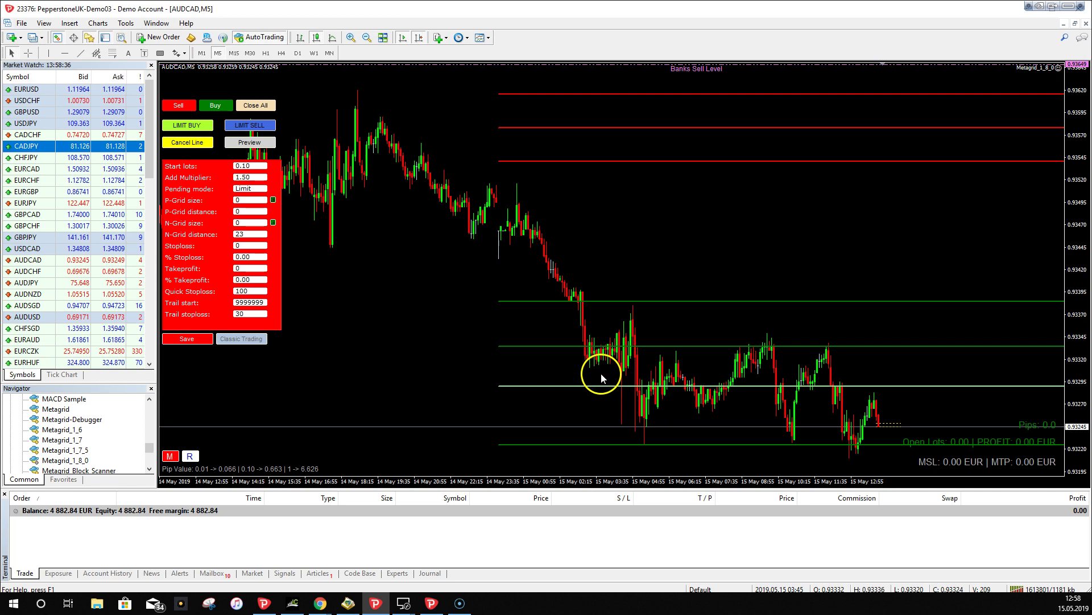
click(356, 38)
click(284, 261)
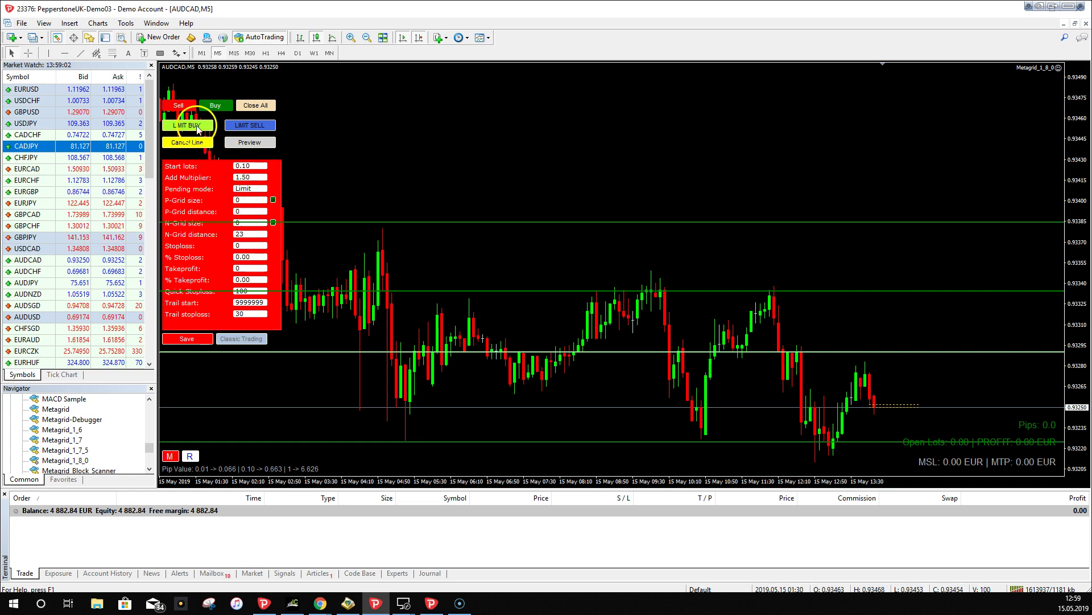
click(183, 105)
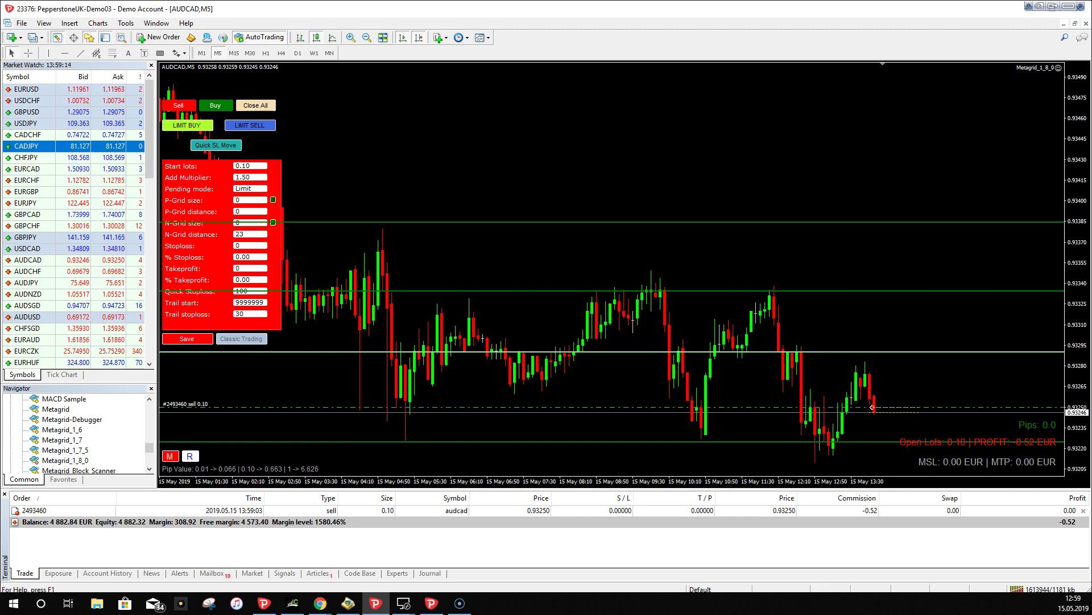
- Add three manual N-Grid level lines above the AUDCAD sell entry and place them at about 0.93261, 0.93285 and 0.93309
drag(1083, 131, 1083, 125)
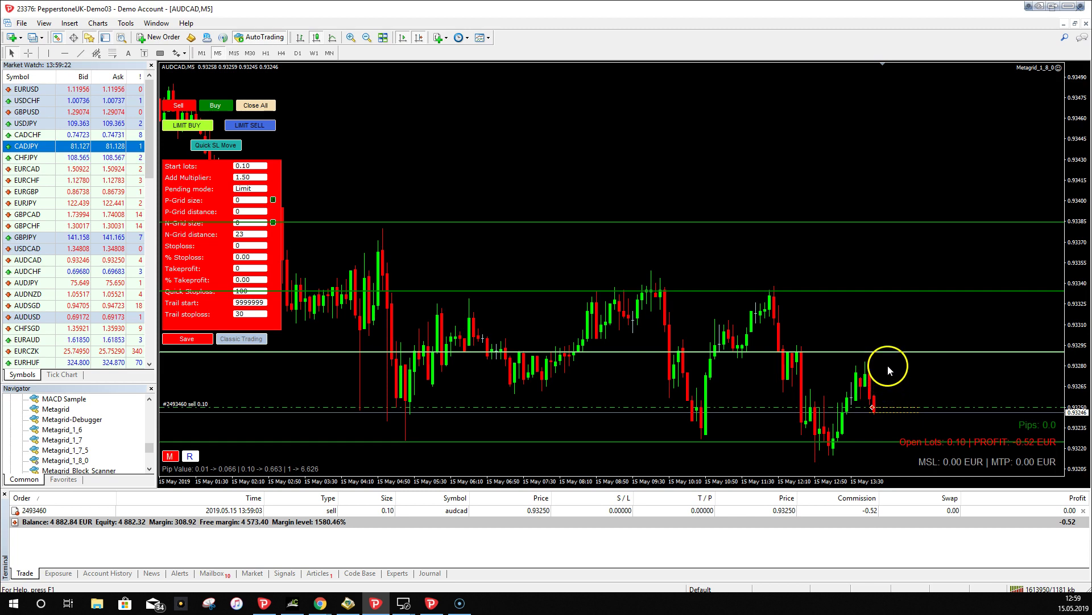
click(273, 223)
drag(742, 380, 734, 392)
click(273, 223)
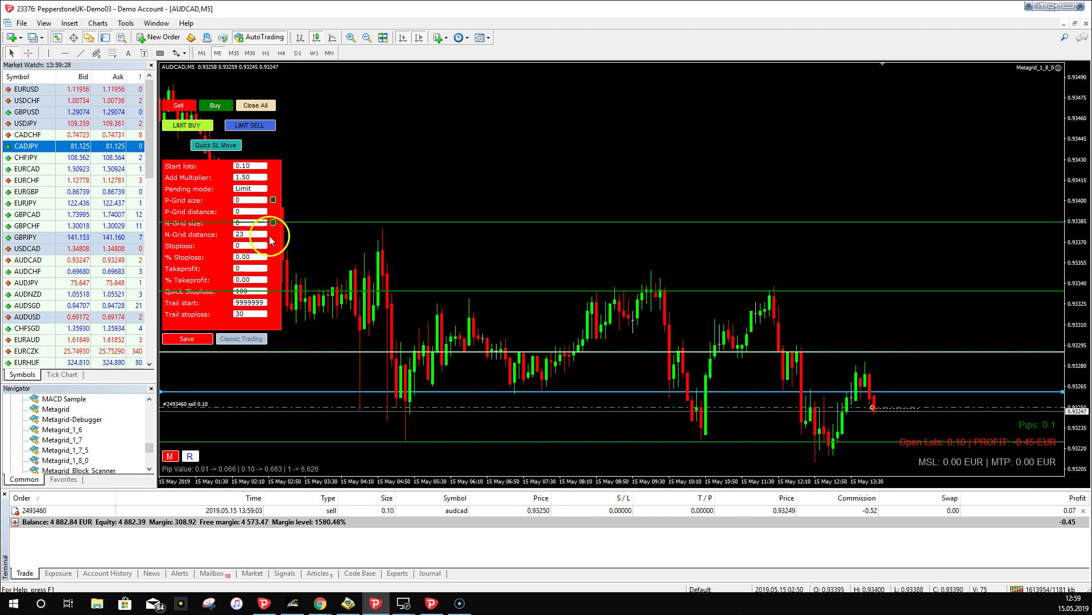
drag(716, 371, 826, 361)
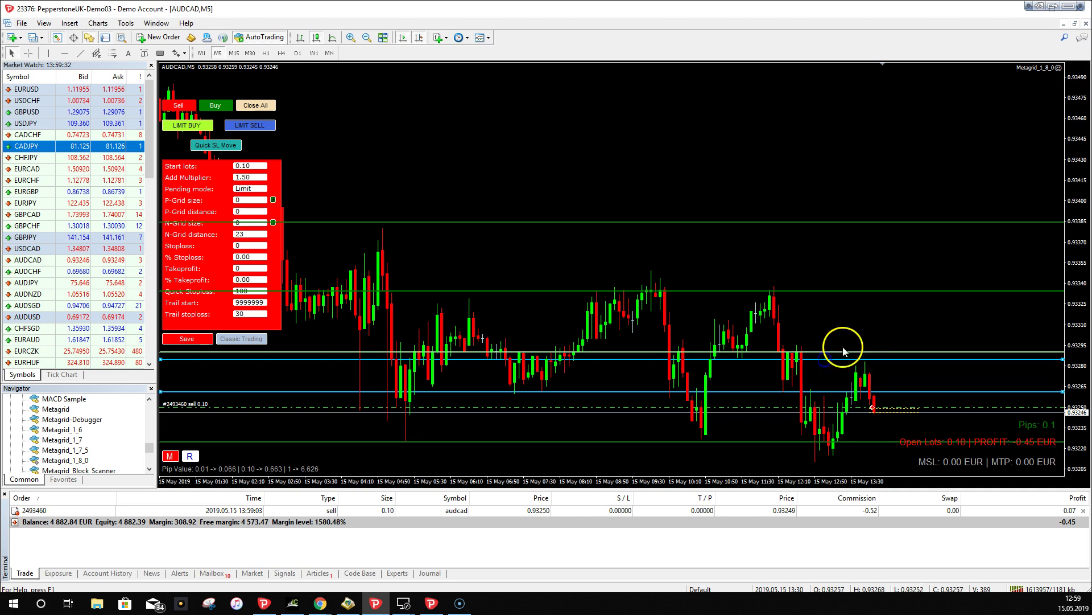
click(273, 222)
drag(816, 380, 831, 325)
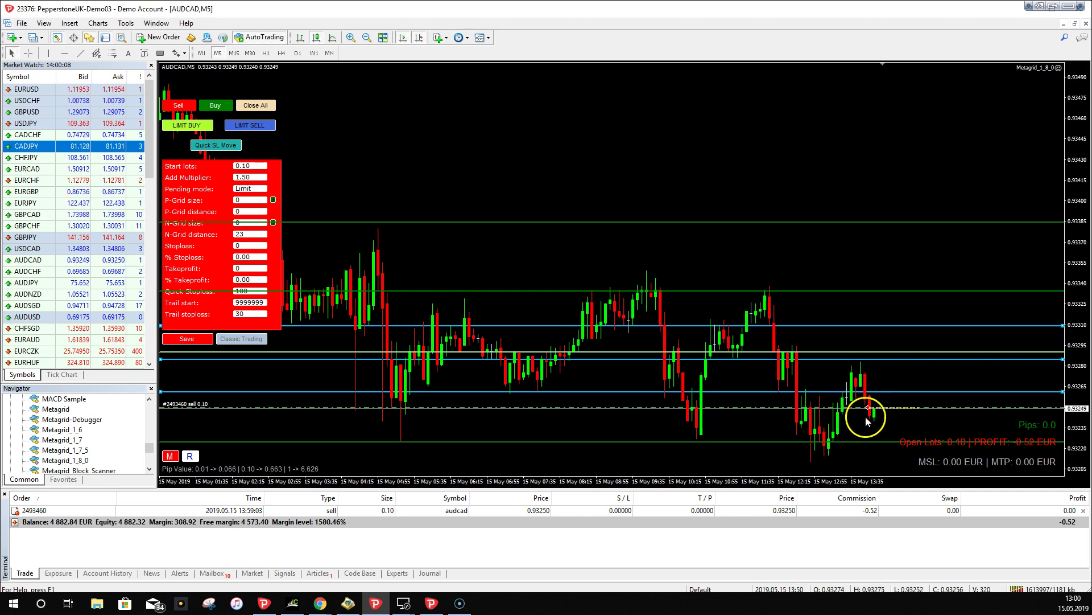
- Move the two upper manual N-Grid lines below the sell entry, to about 0.93232 and 0.93215
drag(1079, 263, 1079, 207)
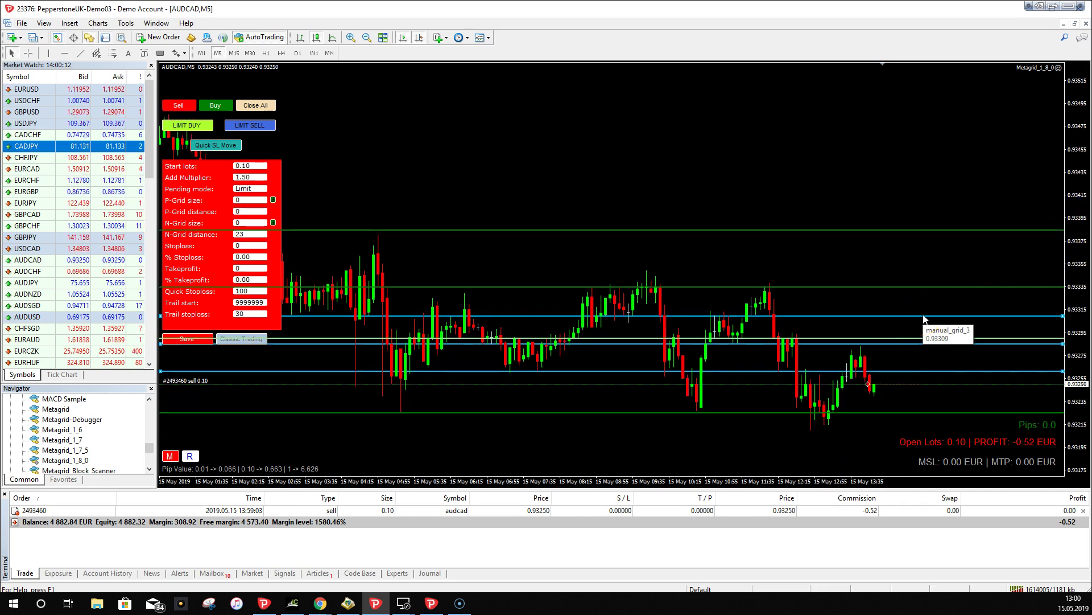
drag(924, 317, 913, 408)
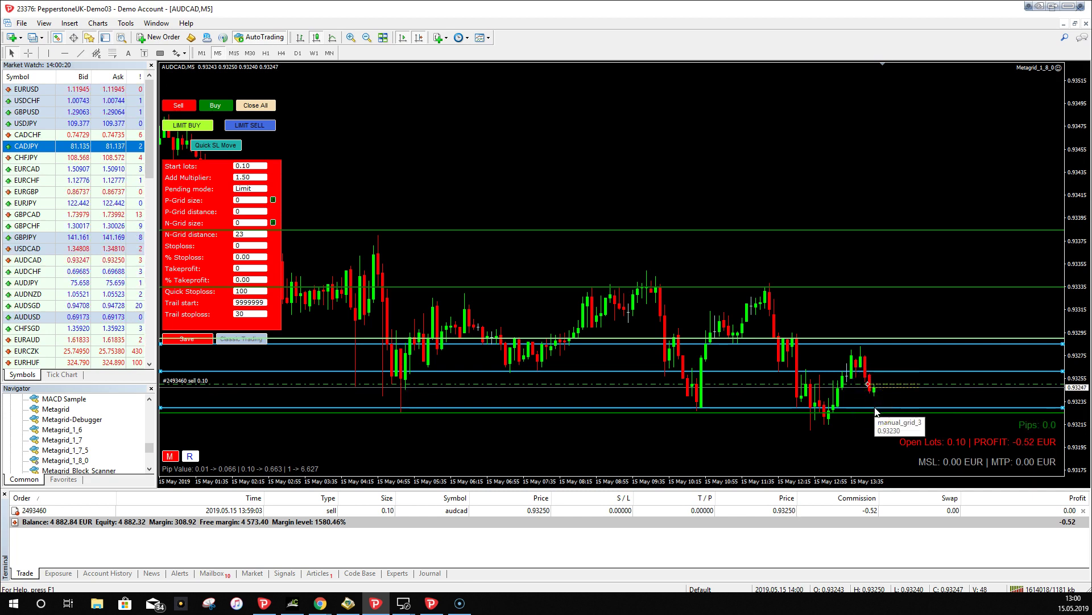
drag(1075, 455, 1082, 417)
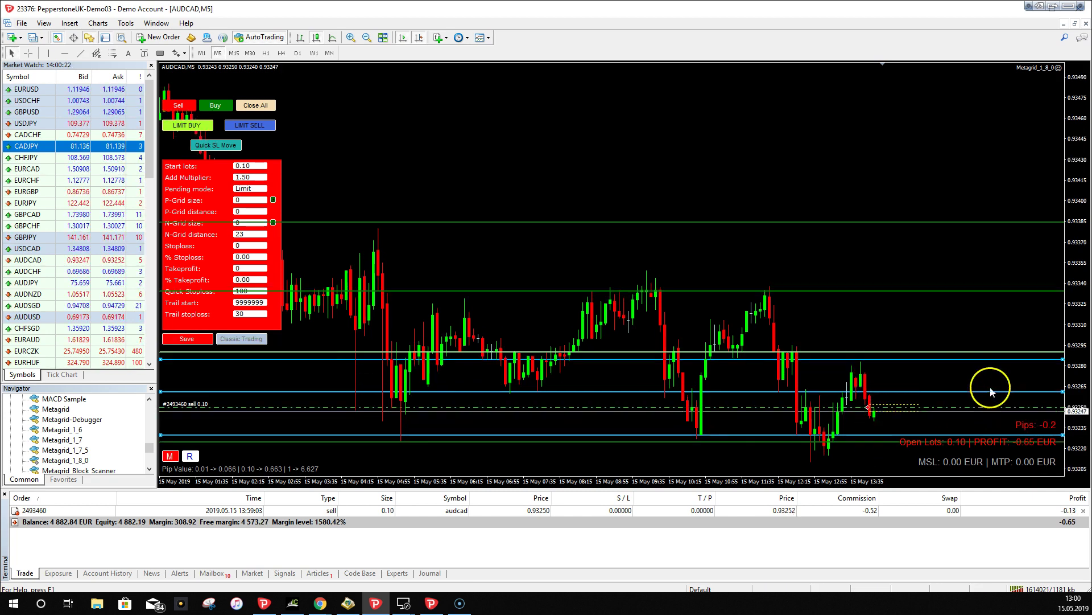
drag(971, 383, 971, 461)
mouse_move(931, 398)
mouse_down()
mouse_move(931, 351)
mouse_move(929, 393)
mouse_up()
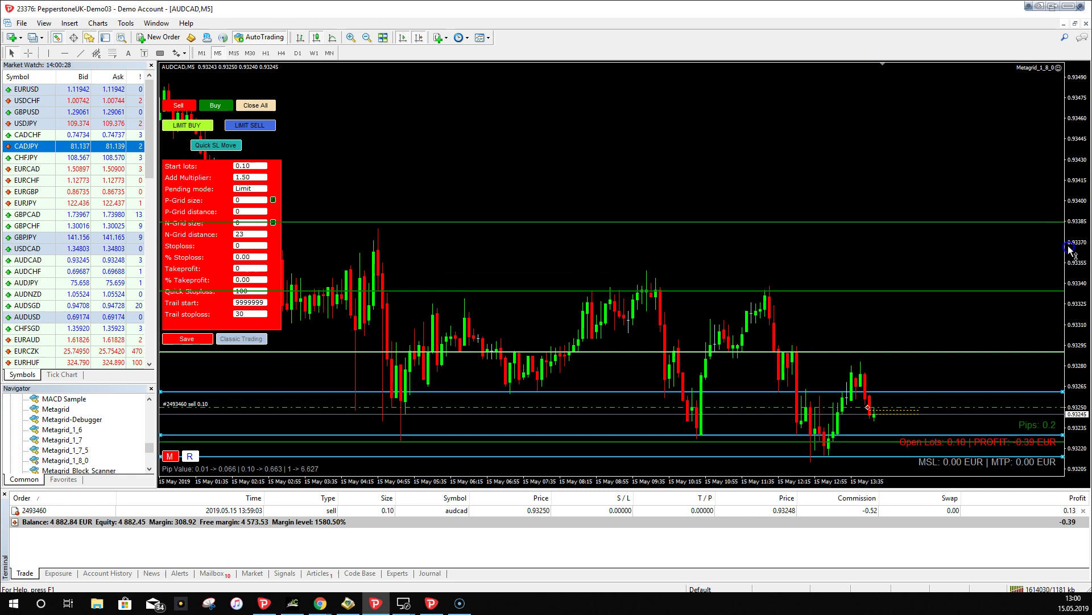
mouse_move(870, 436)
mouse_down()
mouse_move(869, 455)
mouse_move(876, 437)
mouse_move(879, 455)
mouse_up()
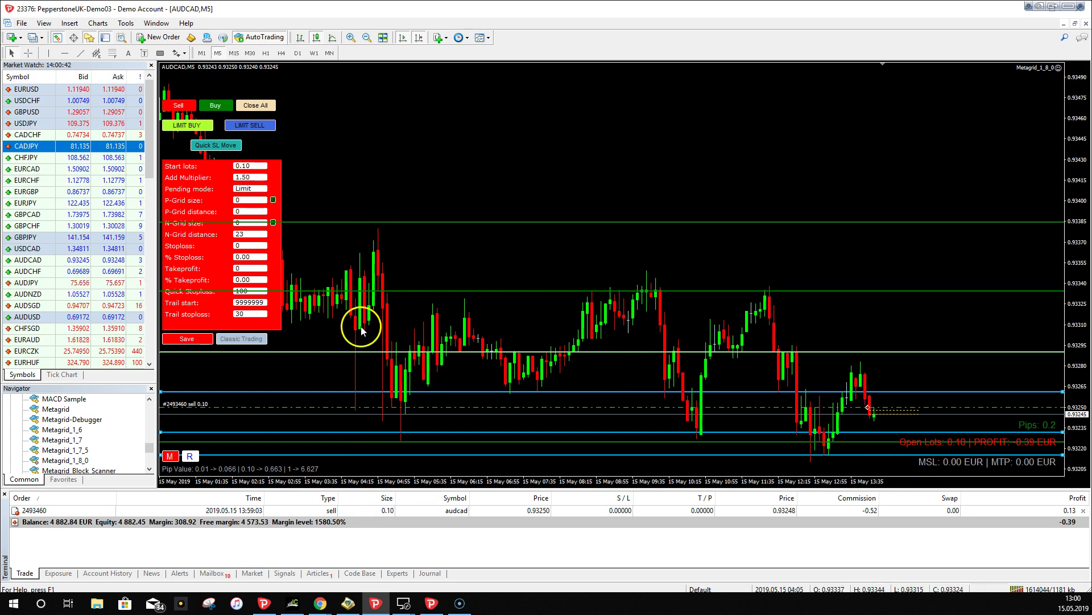
- Add a manual P-Grid line just below the white level above the sell entry, and raise the two lower grid lines to about 0.93242 and 0.93221
click(273, 199)
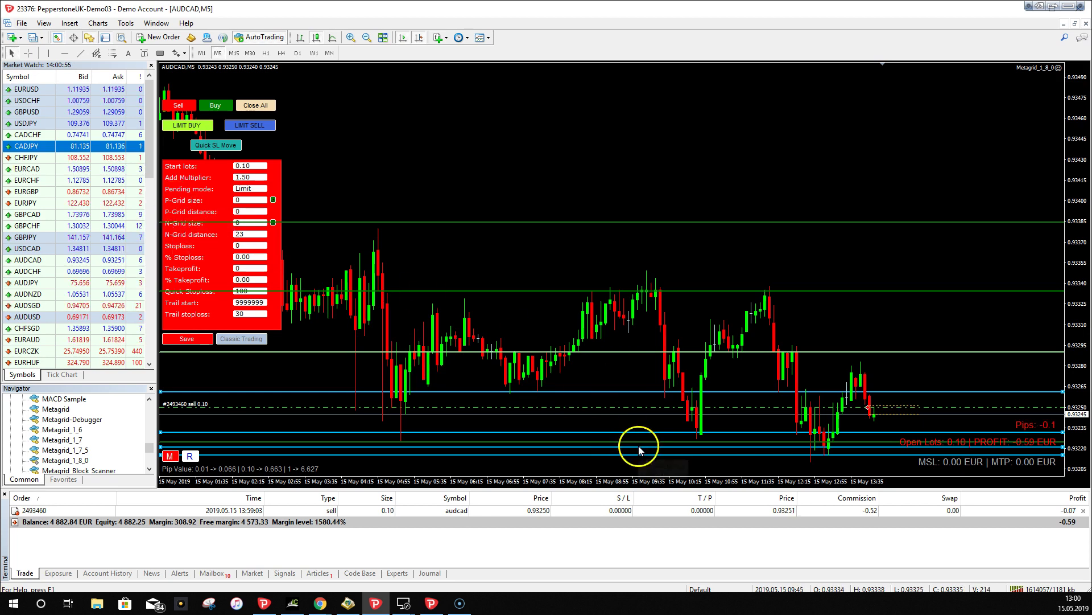
drag(642, 451, 666, 355)
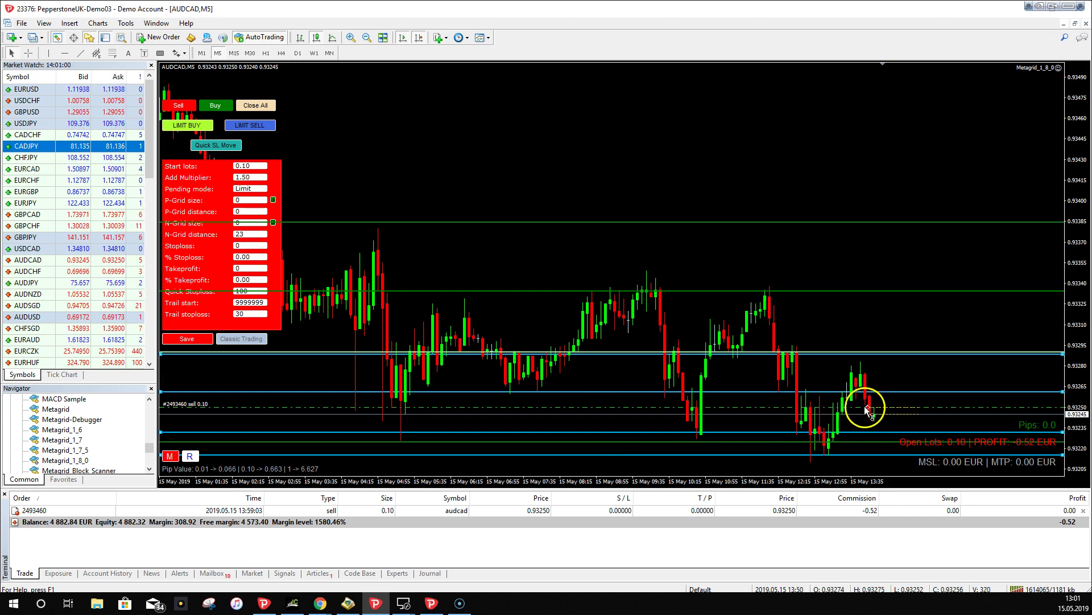
drag(892, 354, 888, 359)
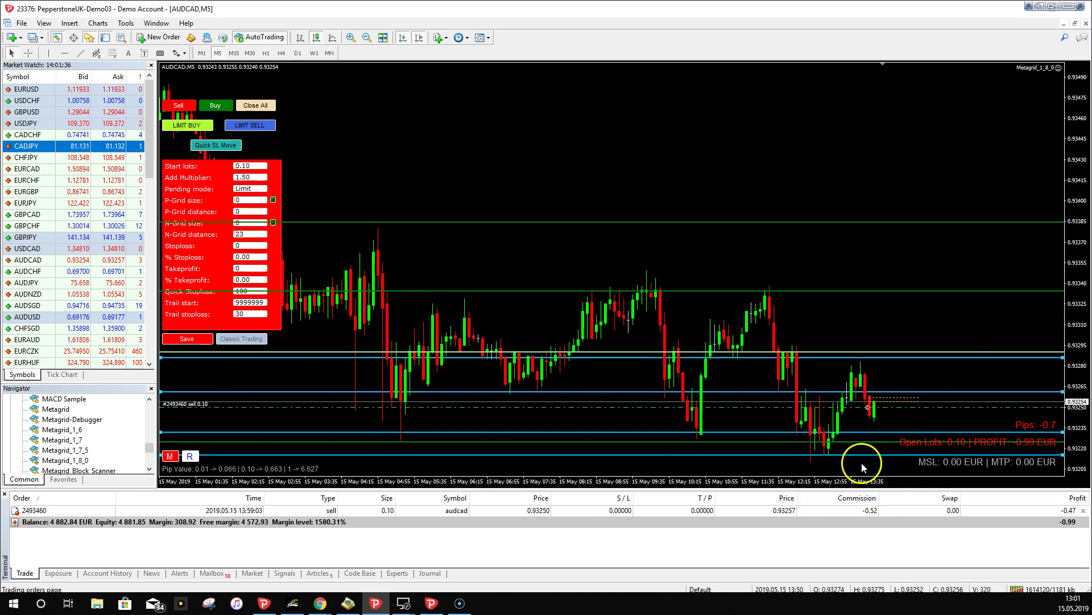
drag(875, 432, 885, 424)
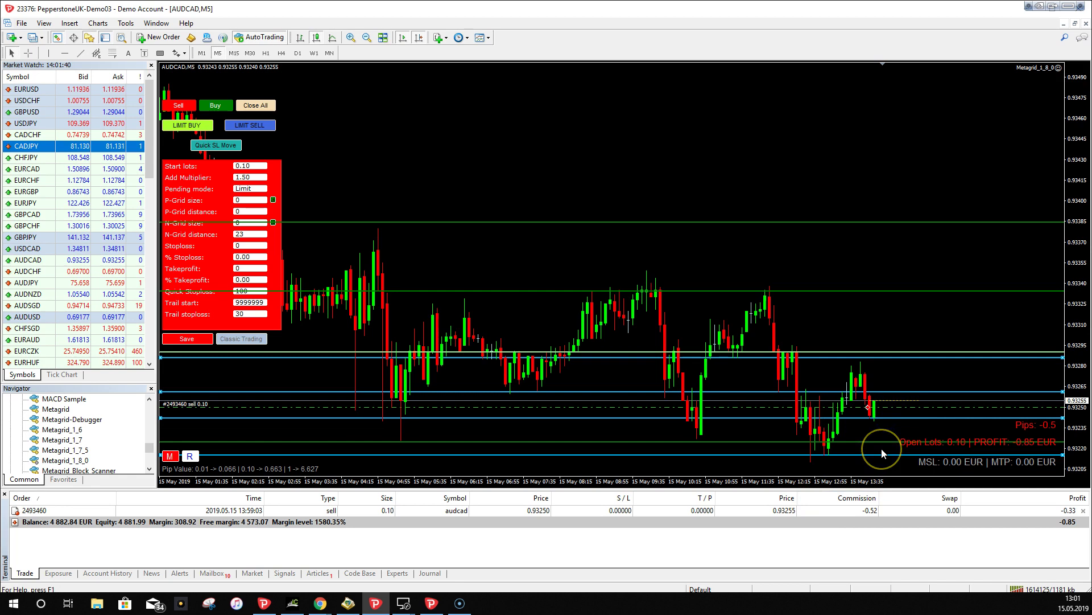
click(882, 451)
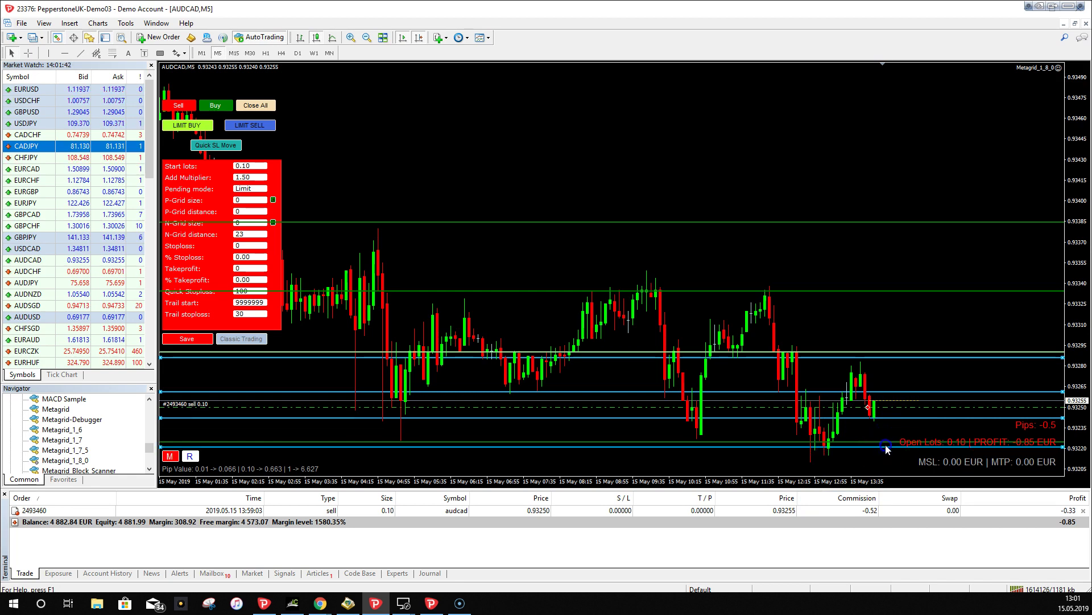
- Lower the manual grid line just below the white level to about 0.93276 on the AUDCAD chart
click(905, 399)
drag(908, 365, 908, 373)
click(930, 209)
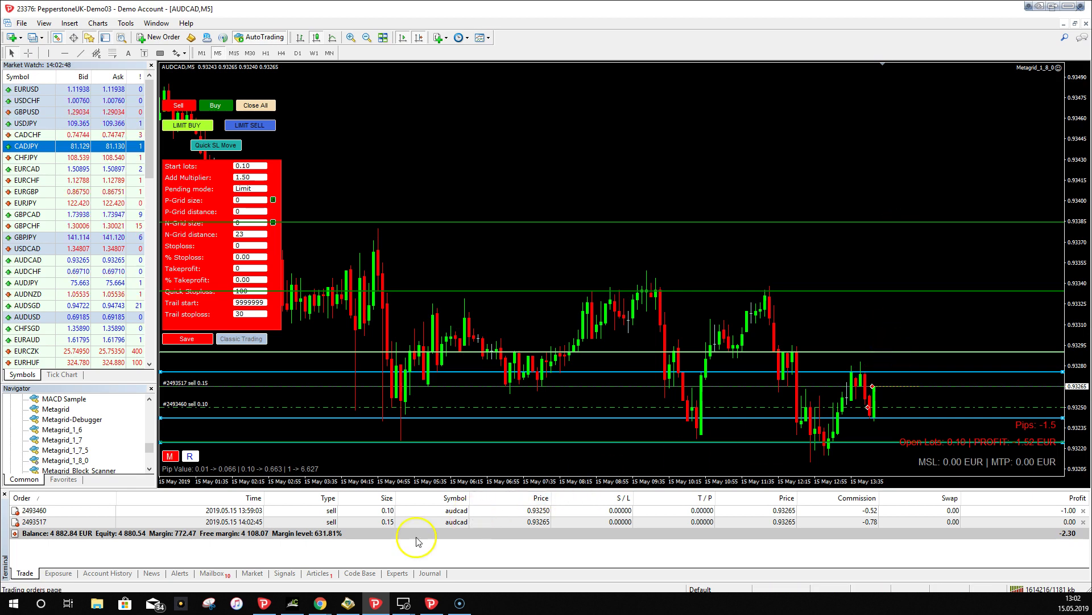
- Select the 0.15 lot AUDCAD sell in the order list and delete the manual grid line at 0.93276
click(404, 523)
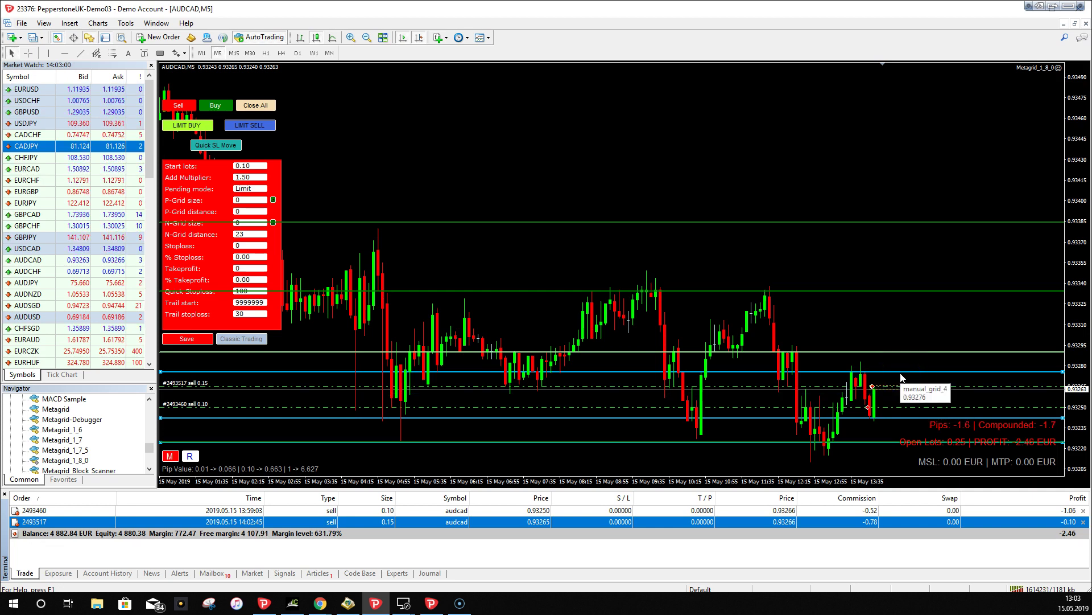
click(875, 380)
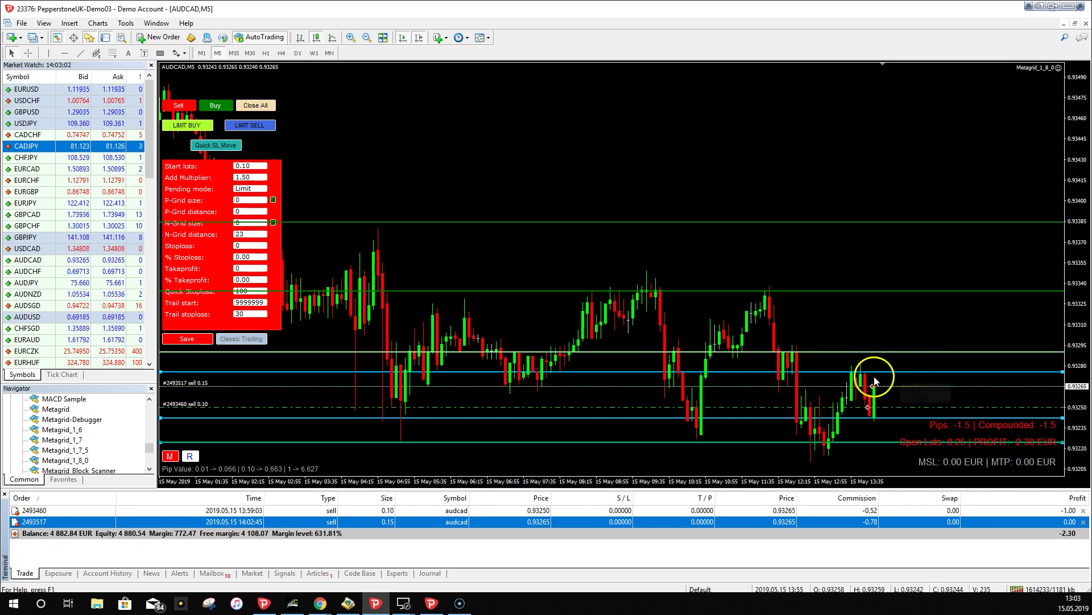
right_click(905, 372)
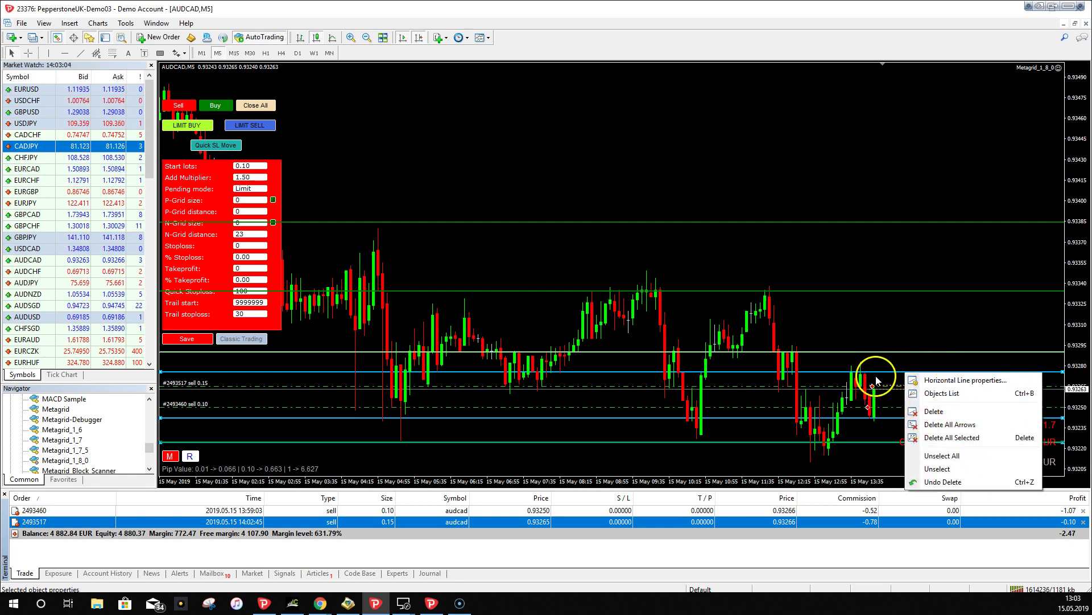
click(935, 411)
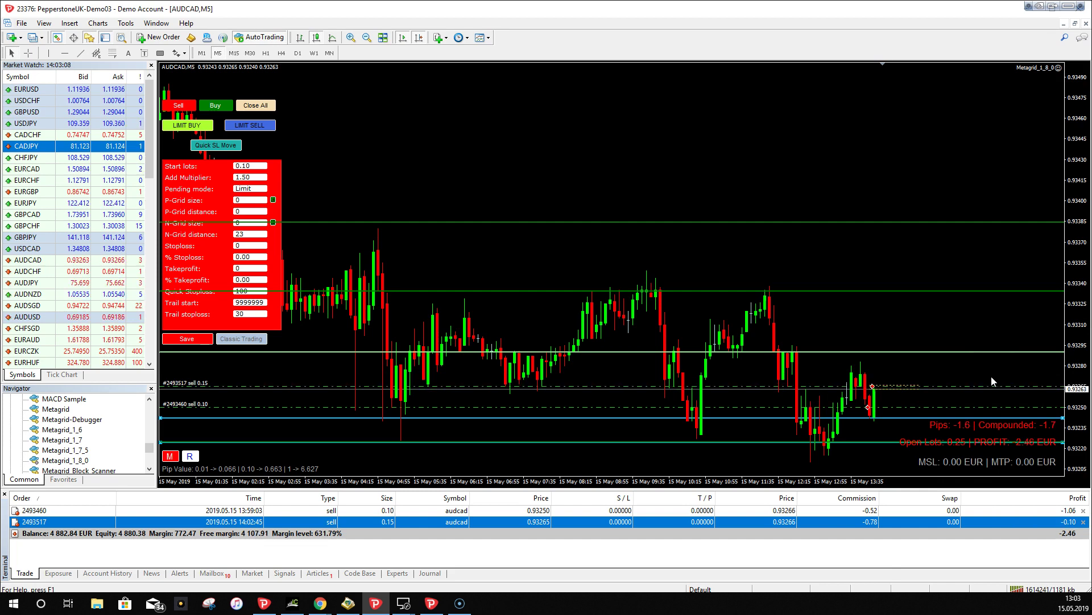
- Move the lowest manual grid line above both sell entries, just below the white level at about 0.93286
click(945, 385)
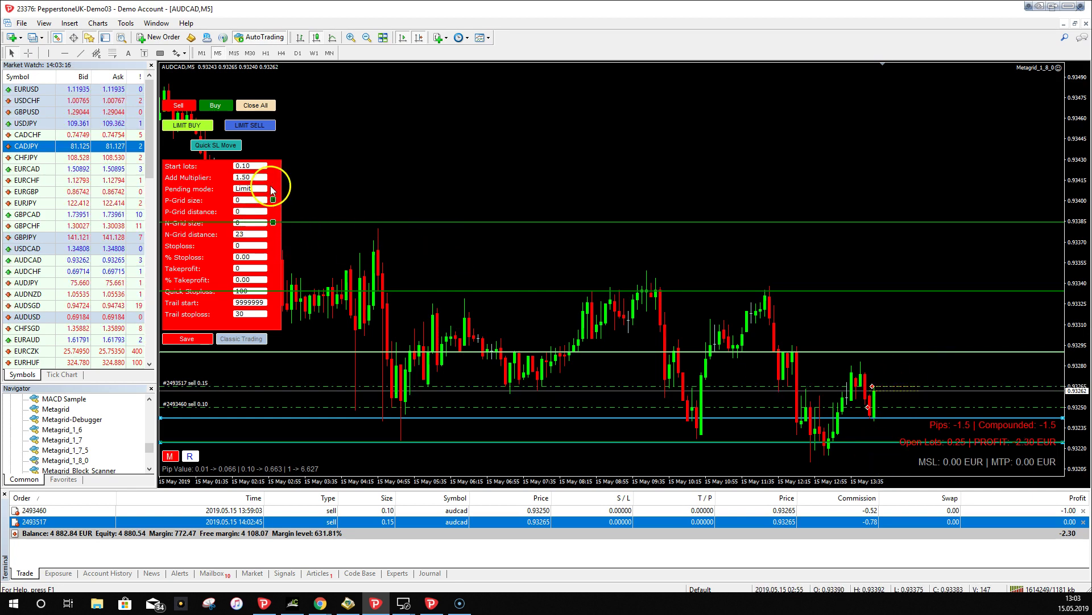
drag(750, 444, 788, 361)
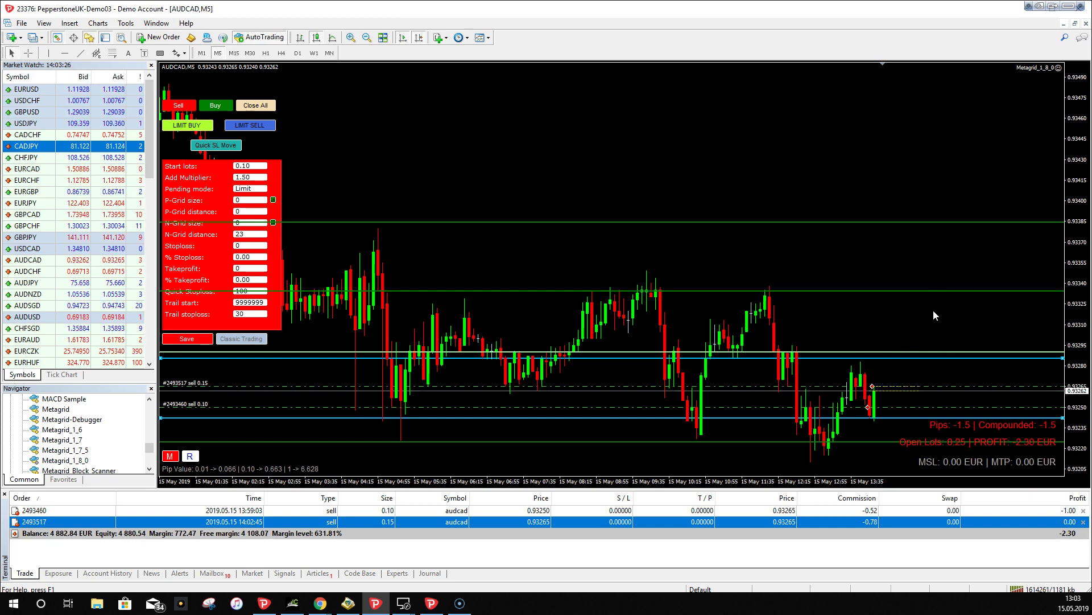
click(903, 303)
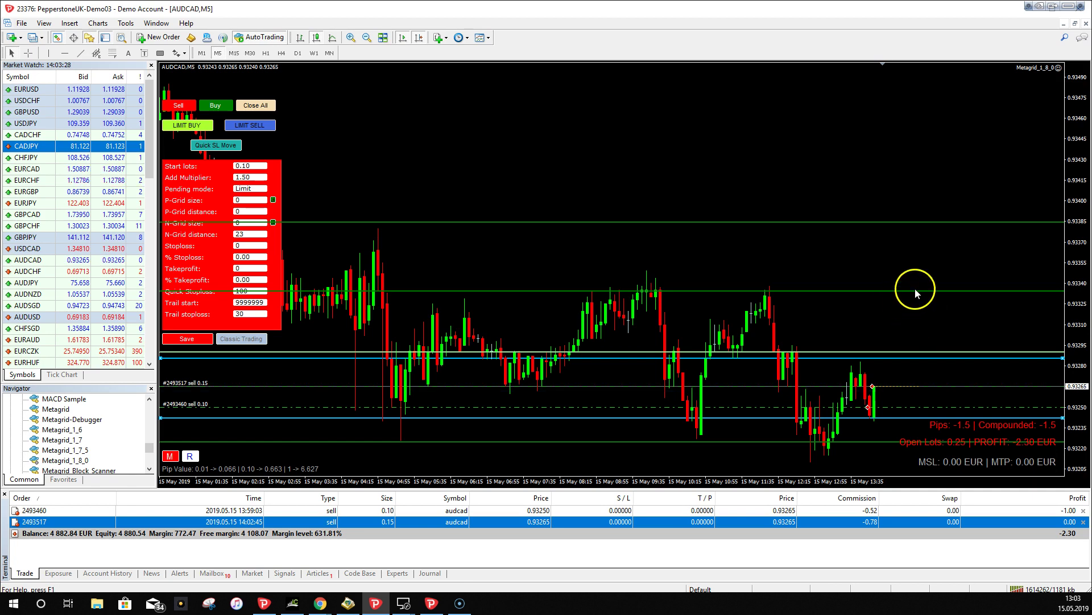